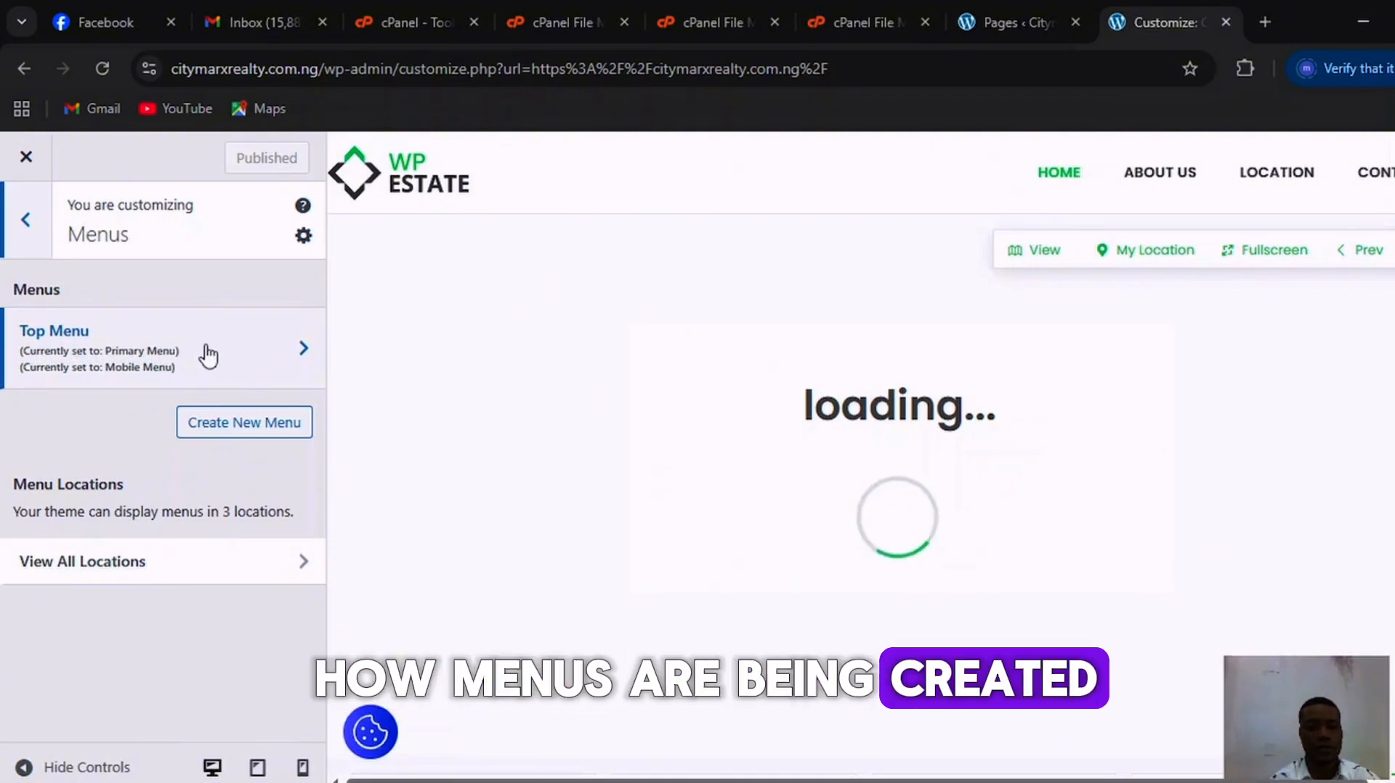
Delete the existing Top Menu from the site's menus
click(260, 365)
scroll(162, 485, down, 5)
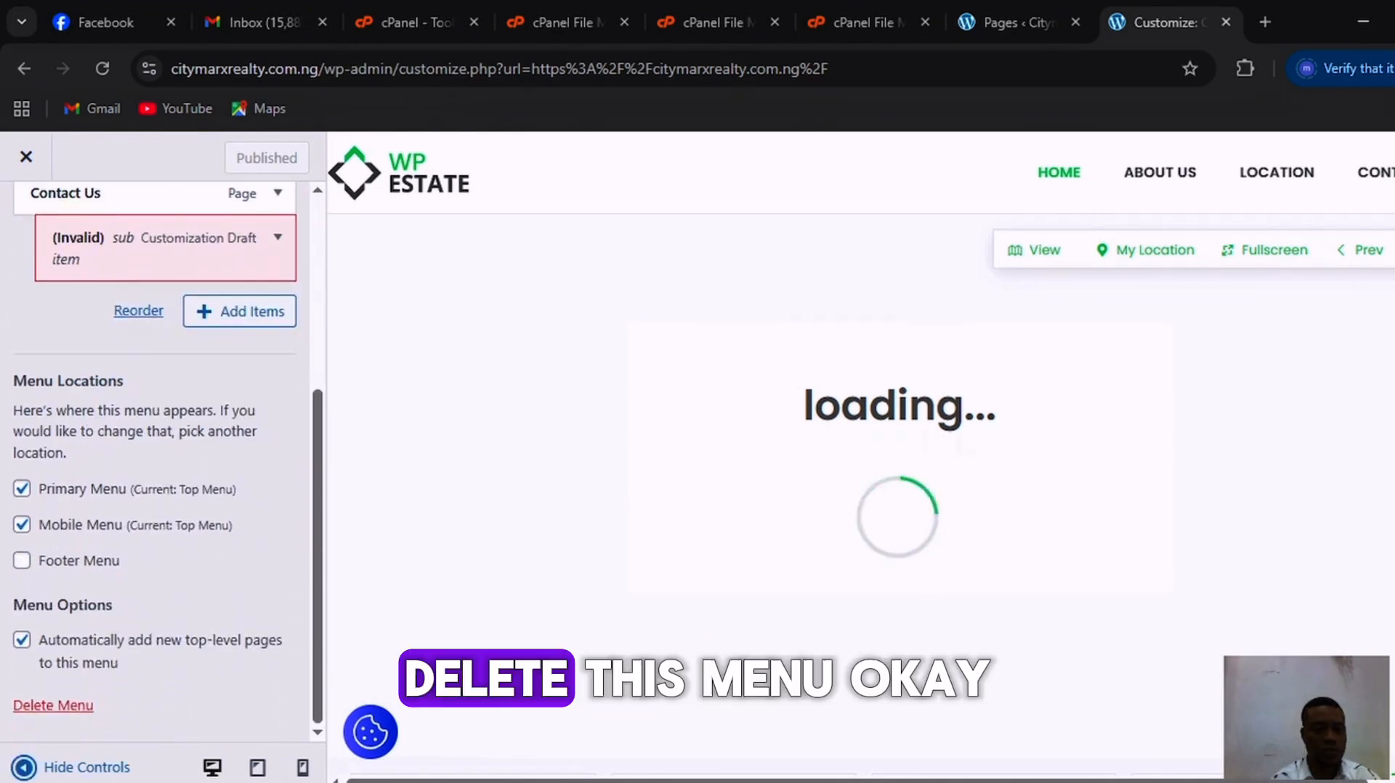
click(49, 708)
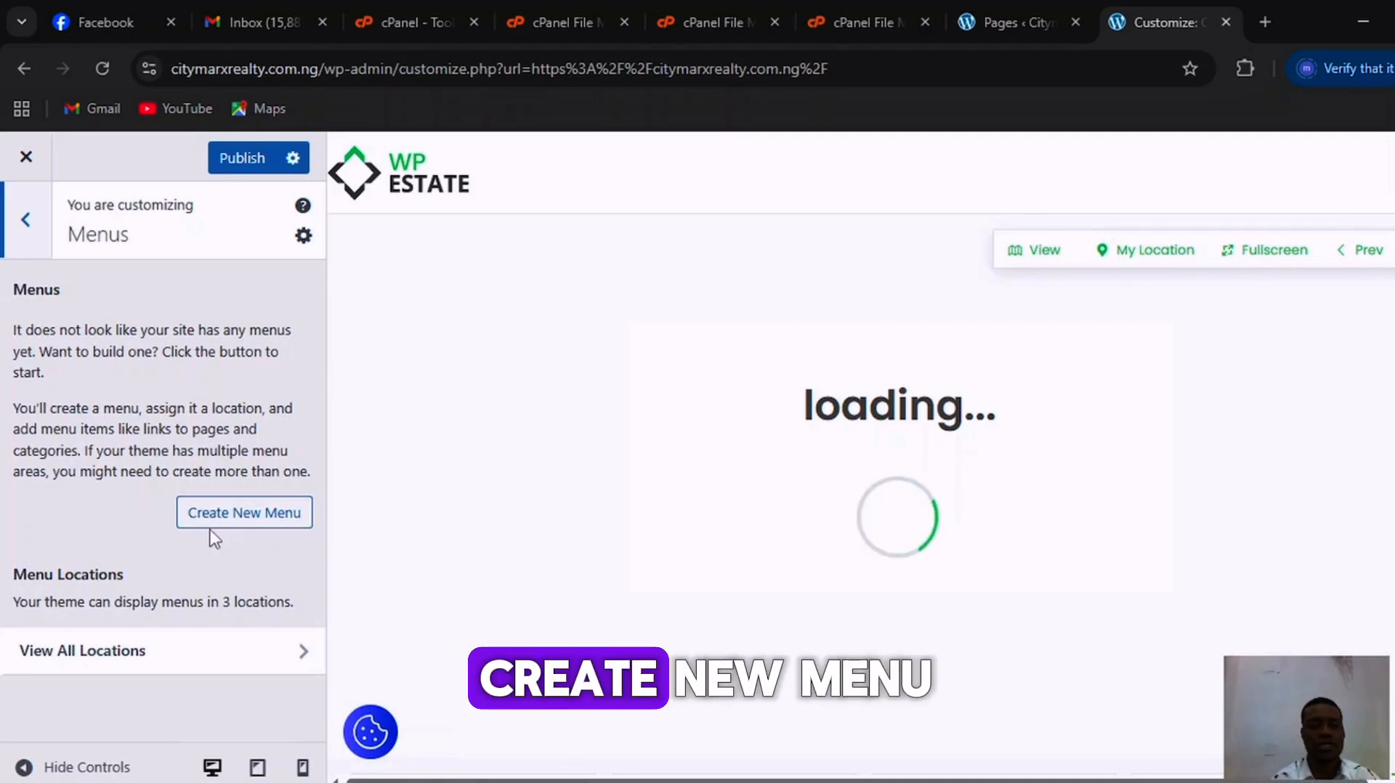
Create a new menu named Top Menu and assign it to the Primary Menu location
click(254, 514)
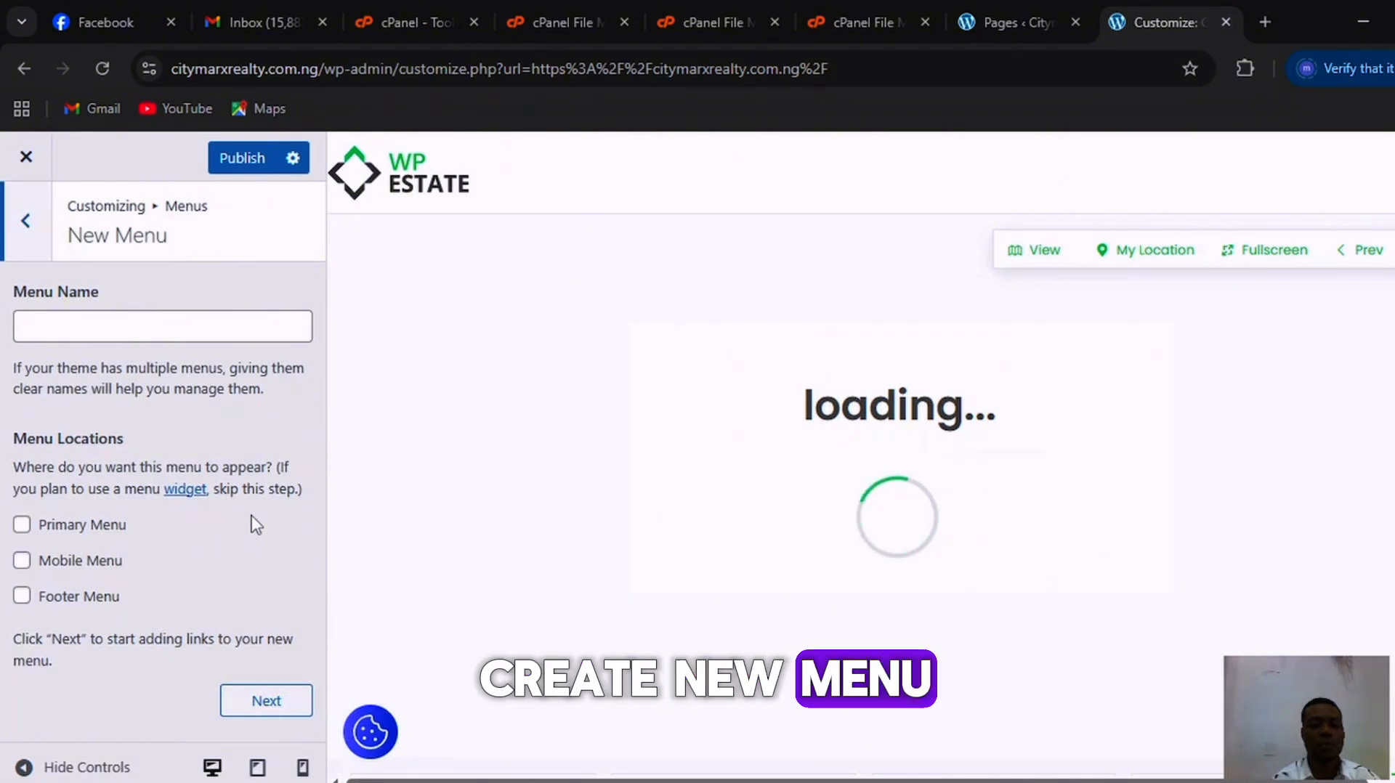
click(91, 324)
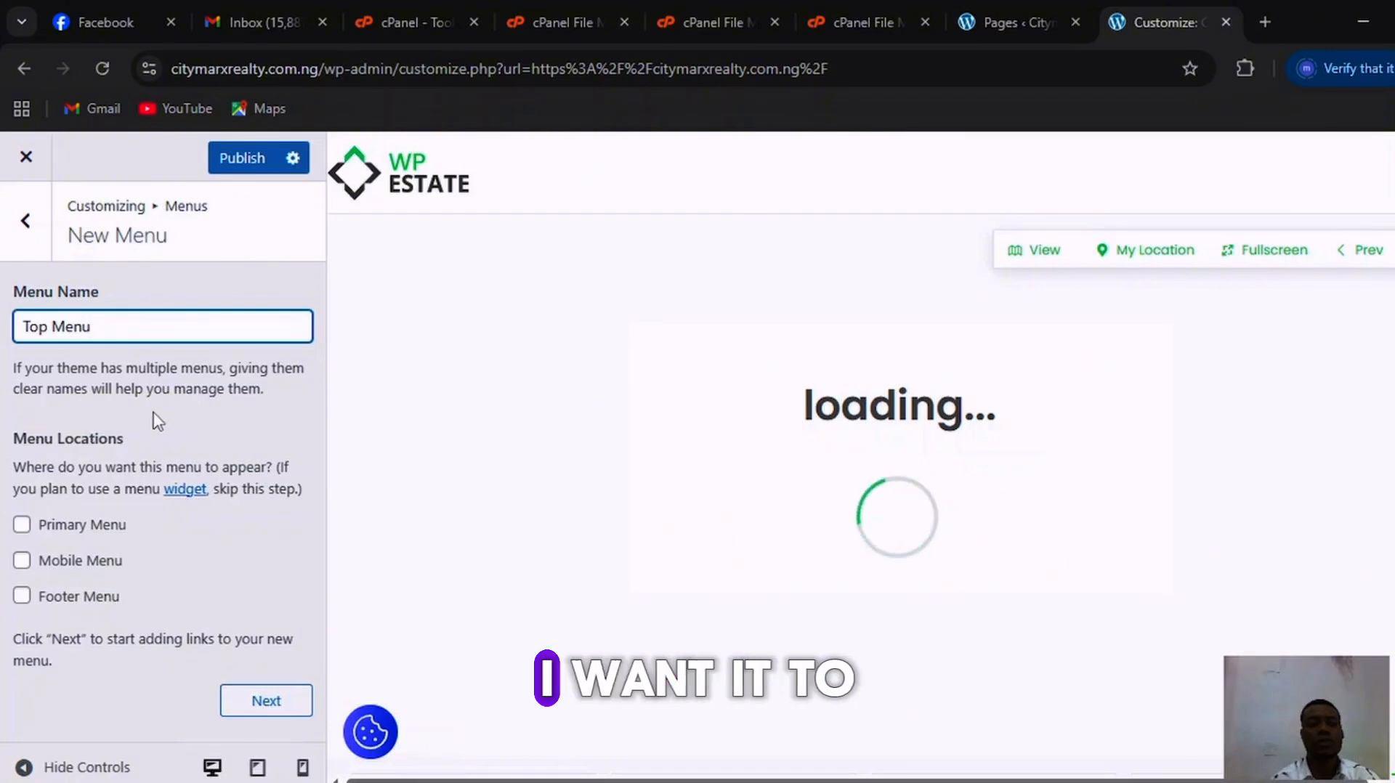
click(22, 526)
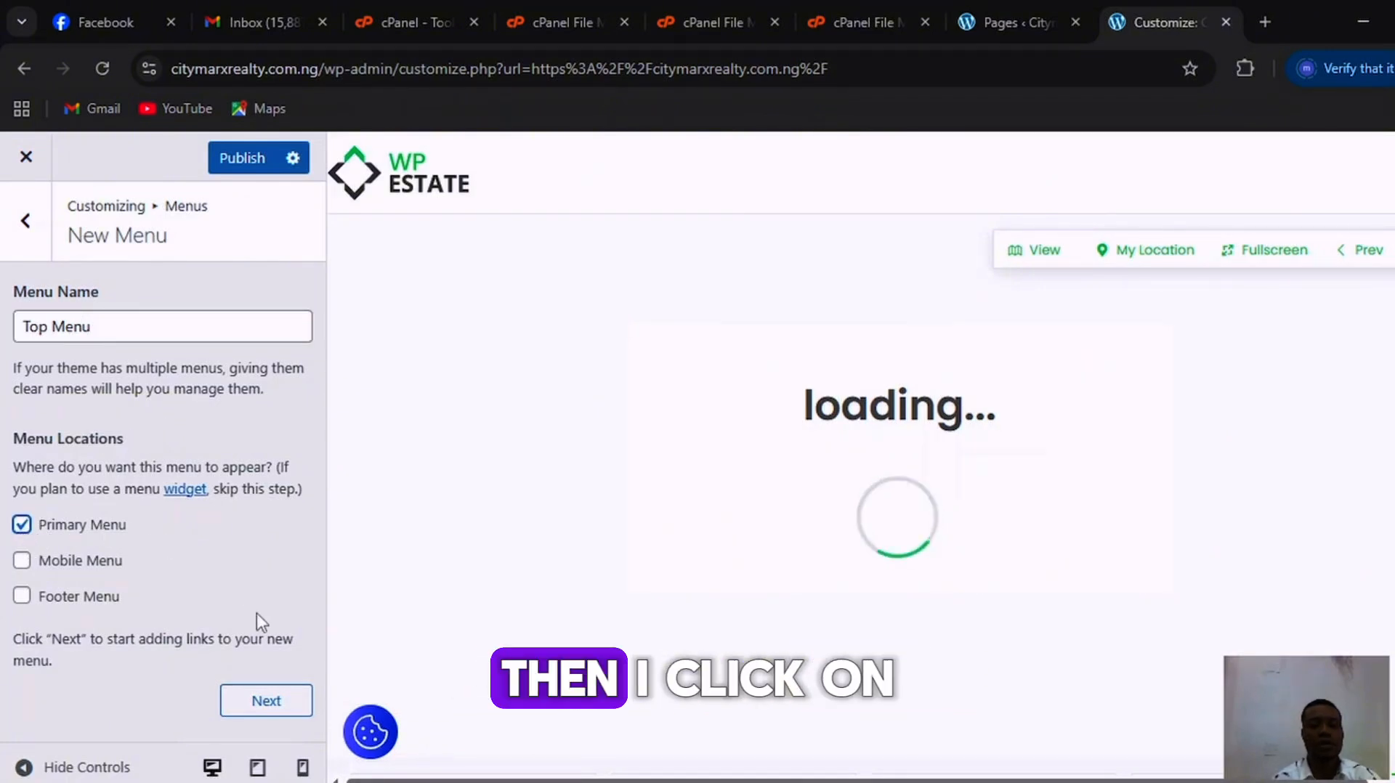
click(266, 702)
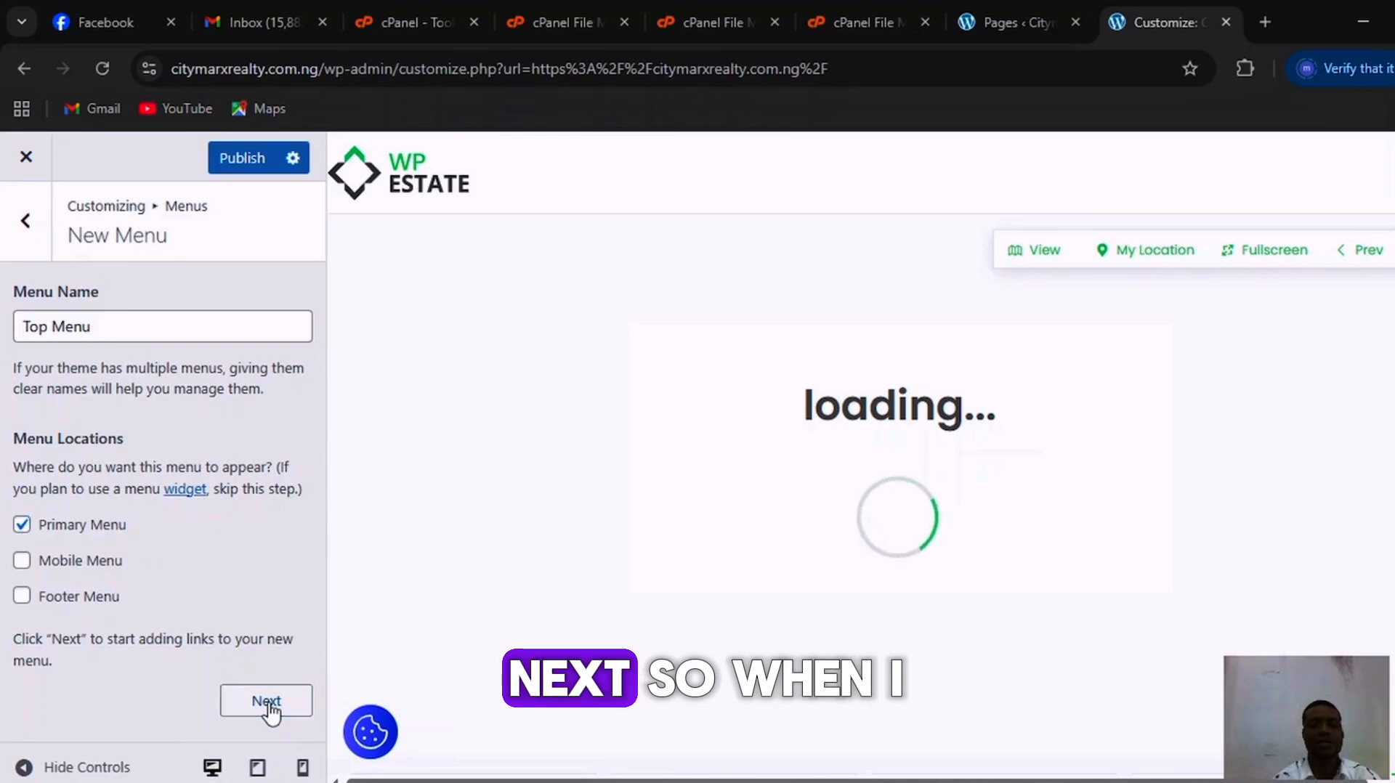
Add the Home, Contact Us, About Us and Location items to Top Menu, in that order
scroll(129, 473, down, 2)
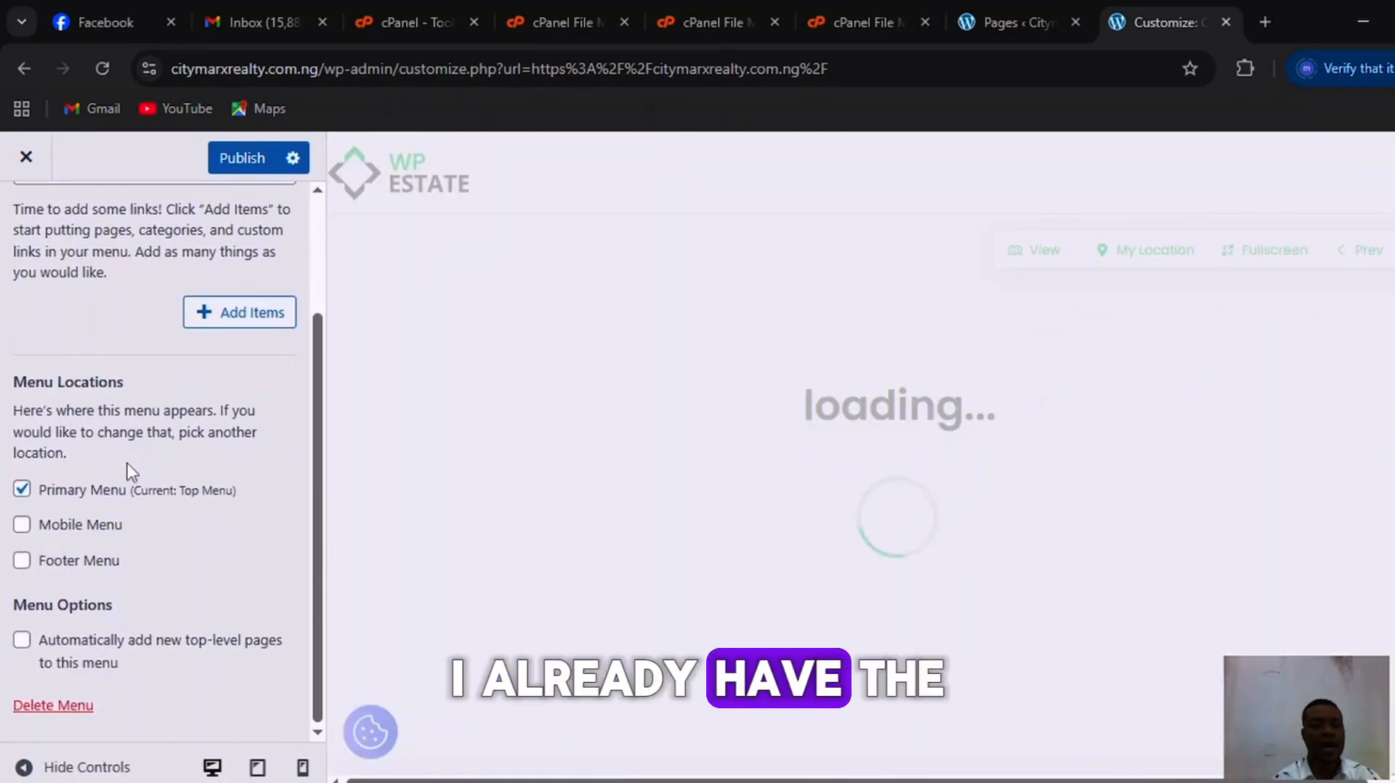
scroll(59, 299, up, 3)
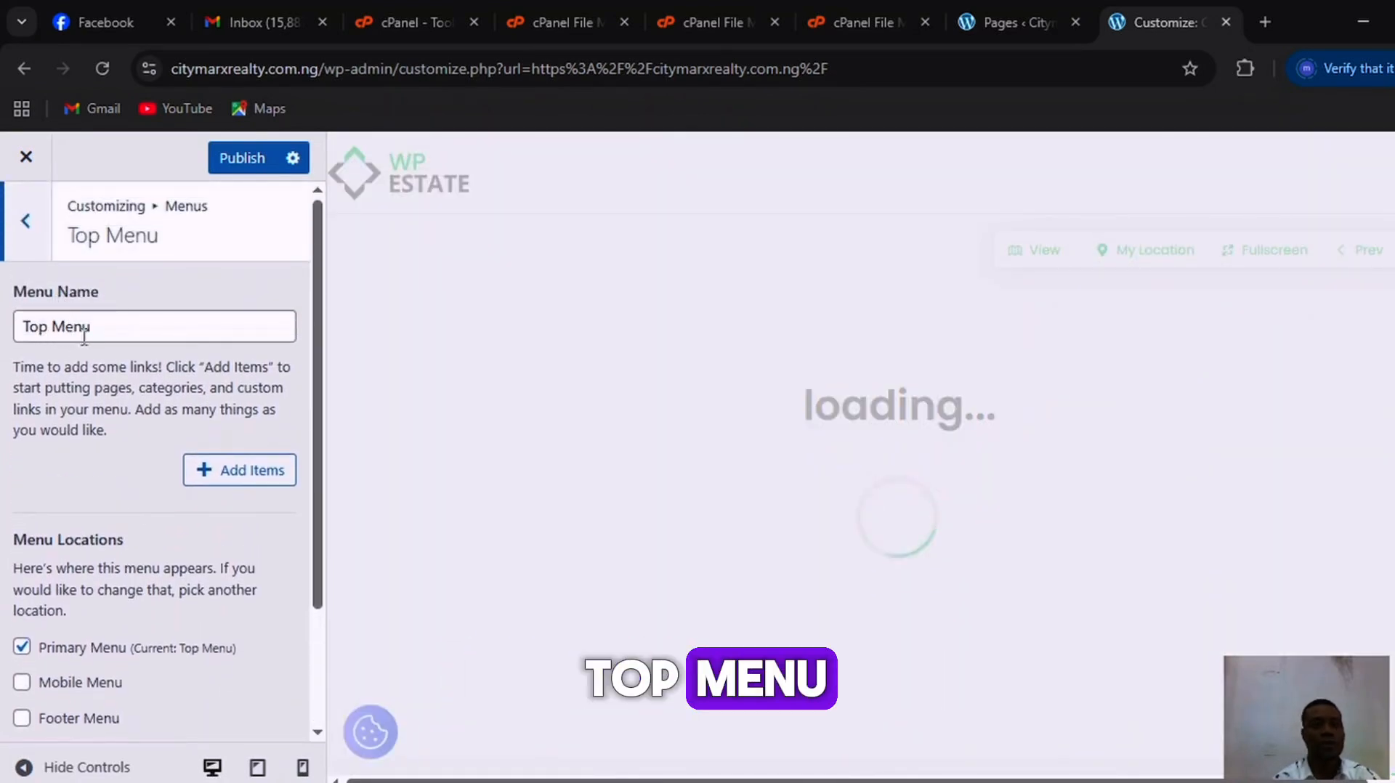
scroll(84, 337, down, 2)
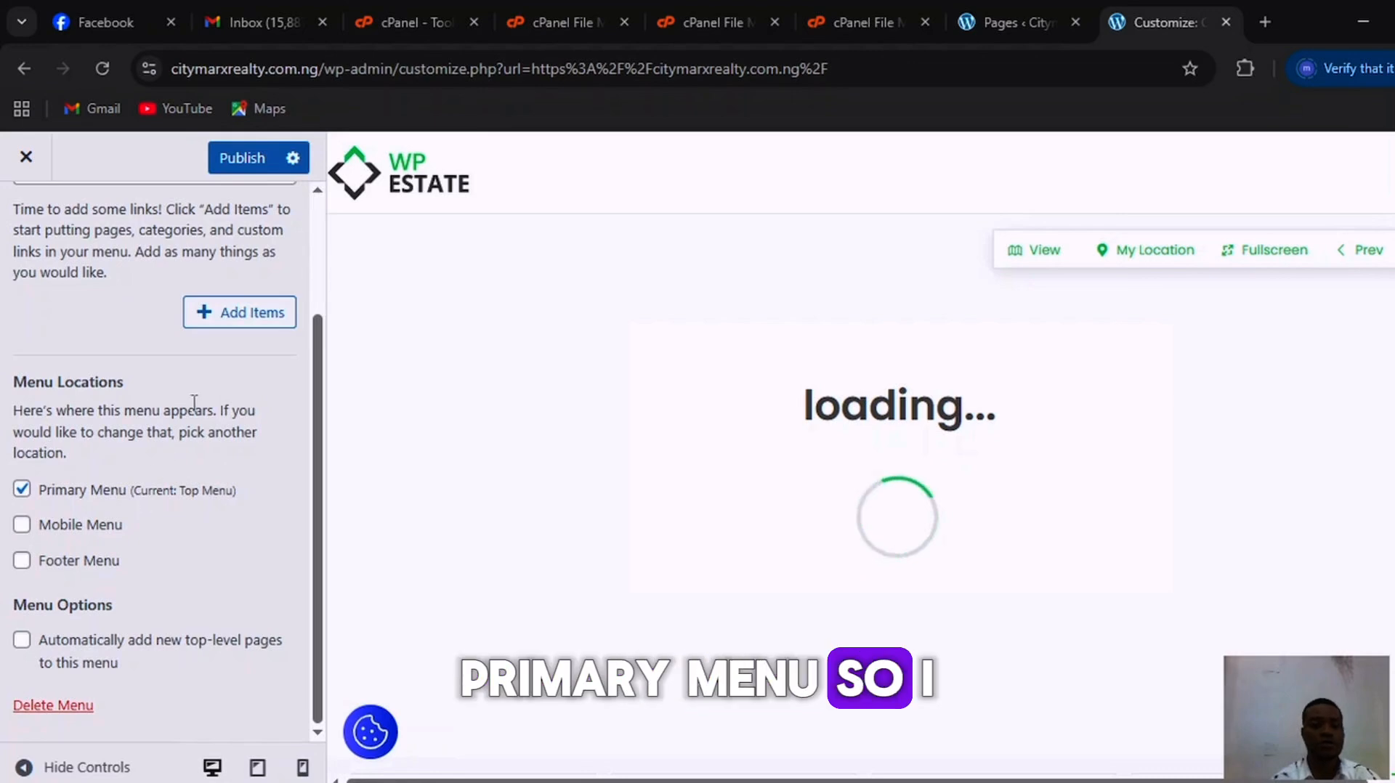
scroll(266, 396, up, 1)
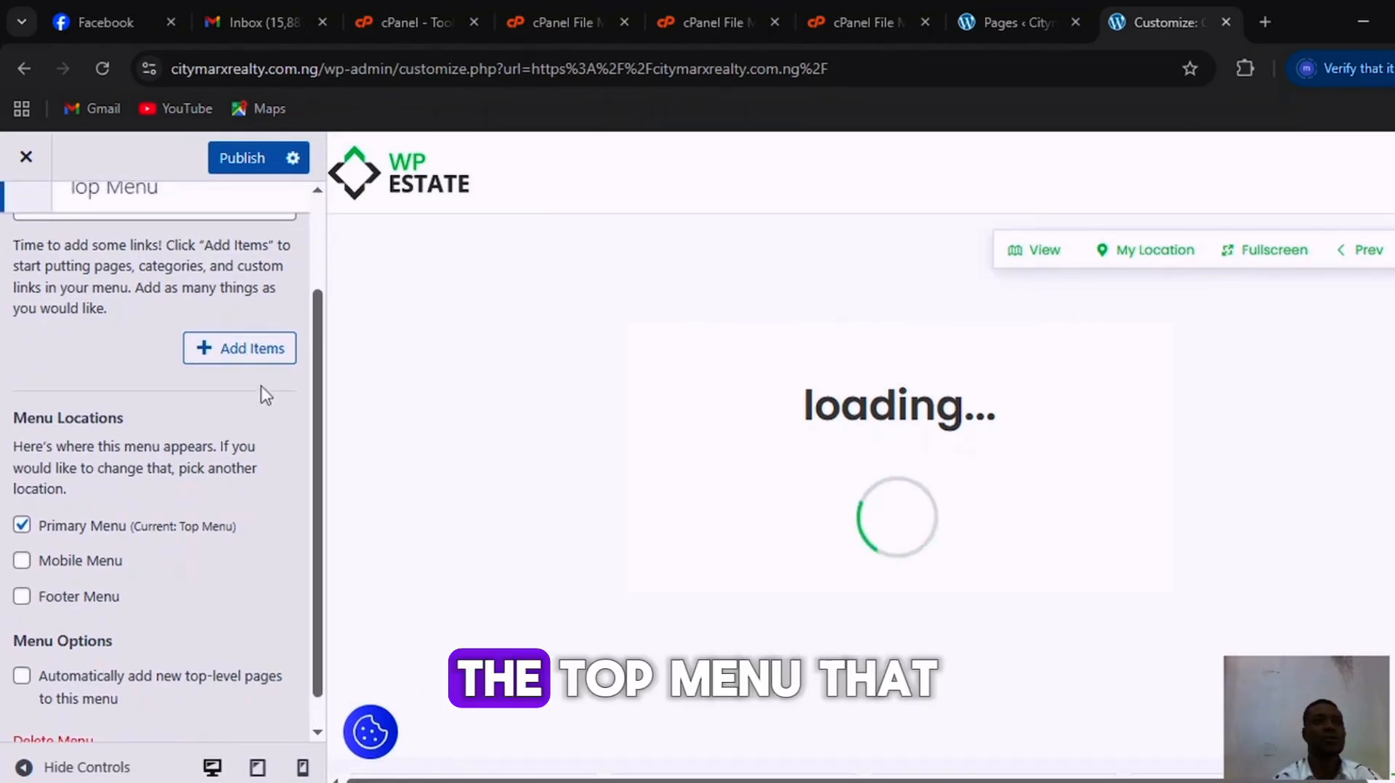
click(228, 355)
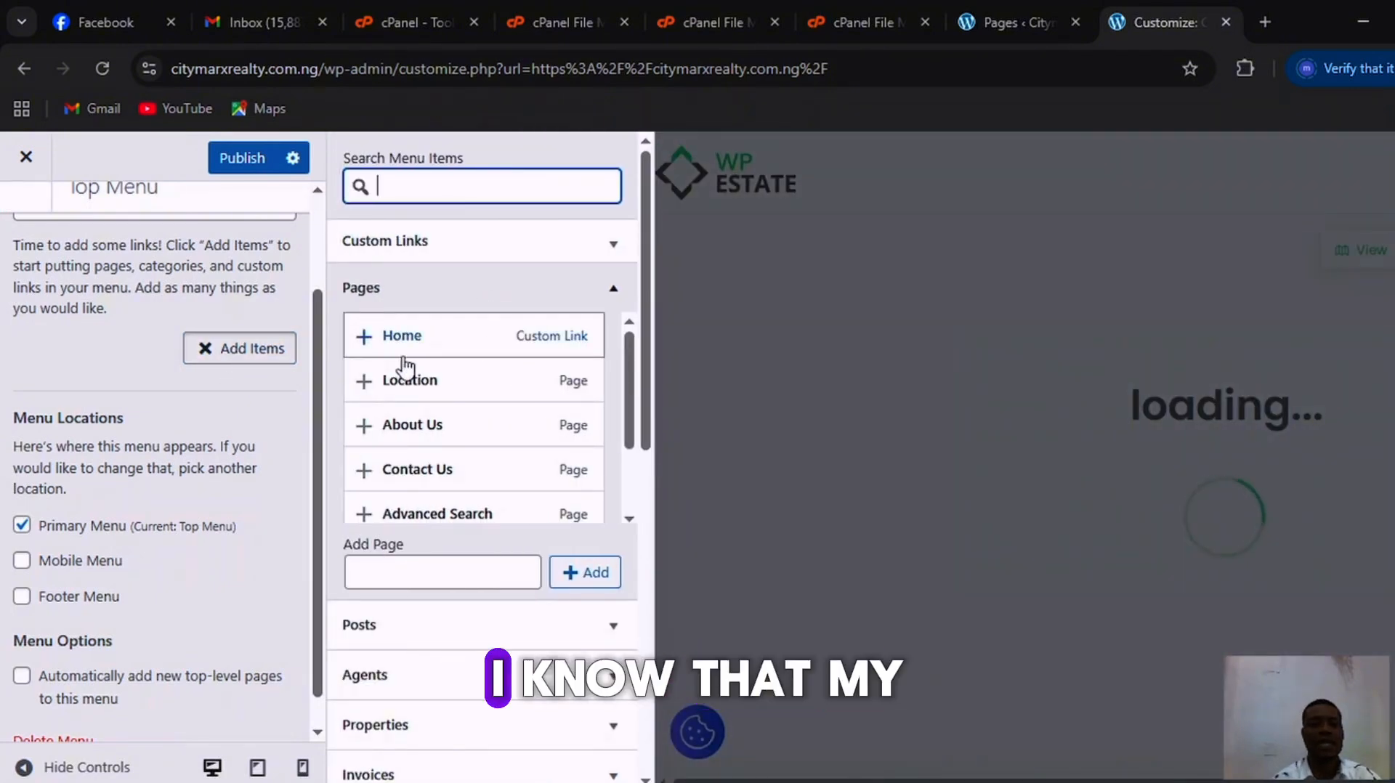
click(363, 337)
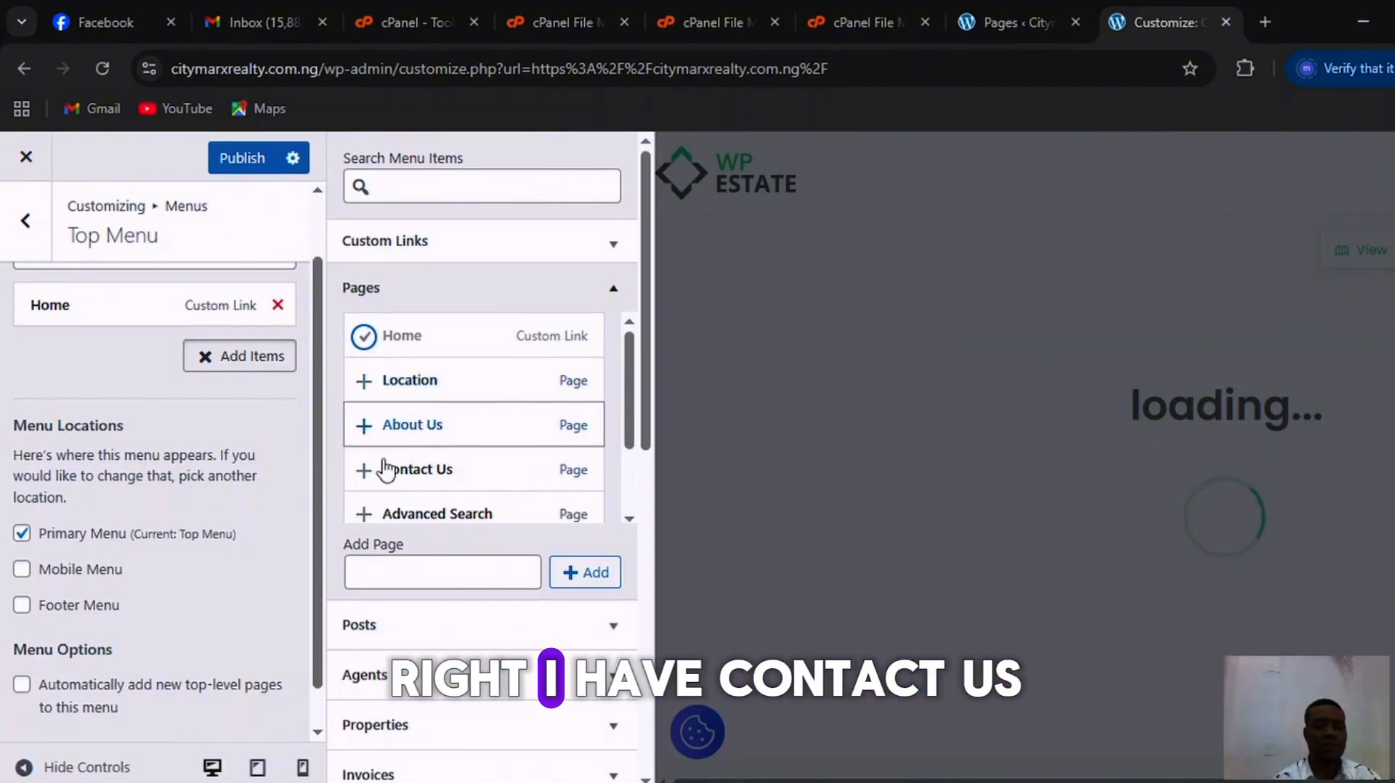
click(365, 479)
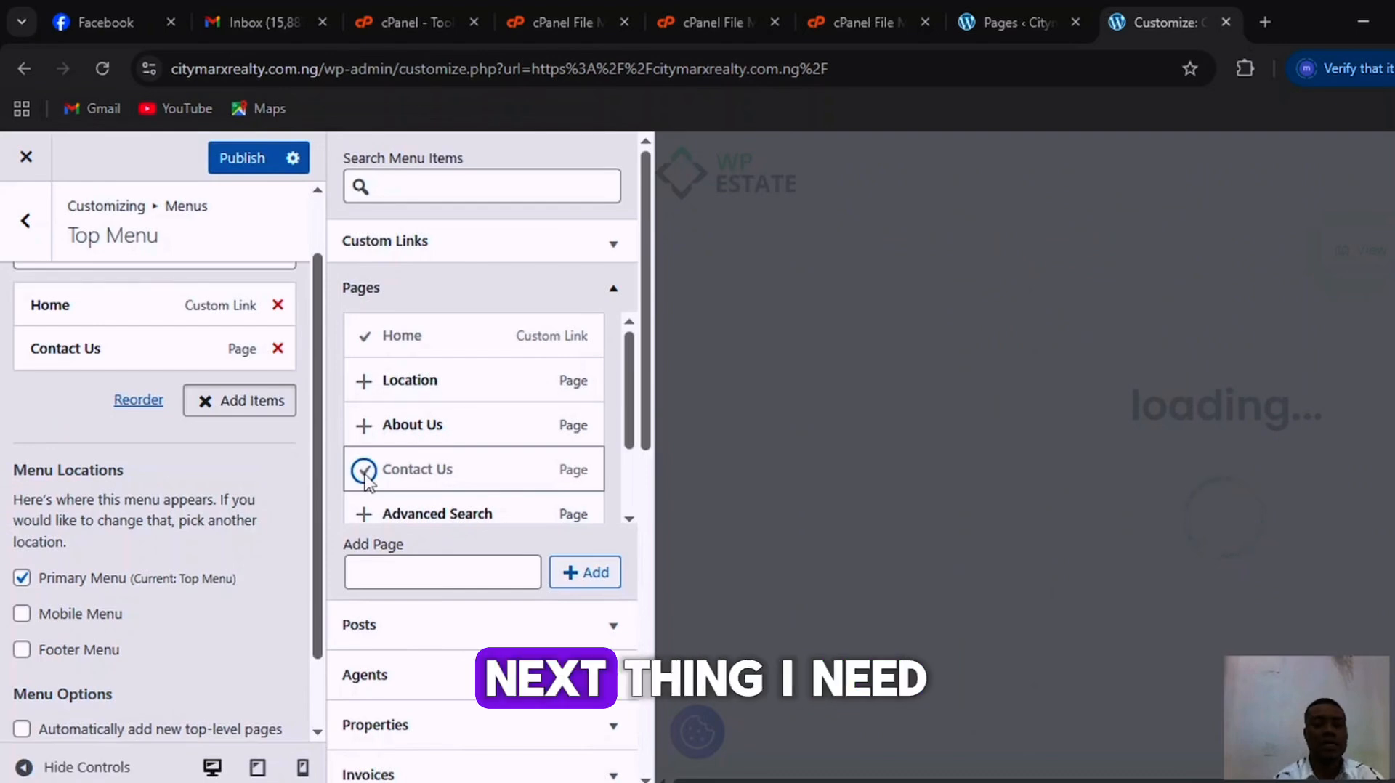
click(366, 426)
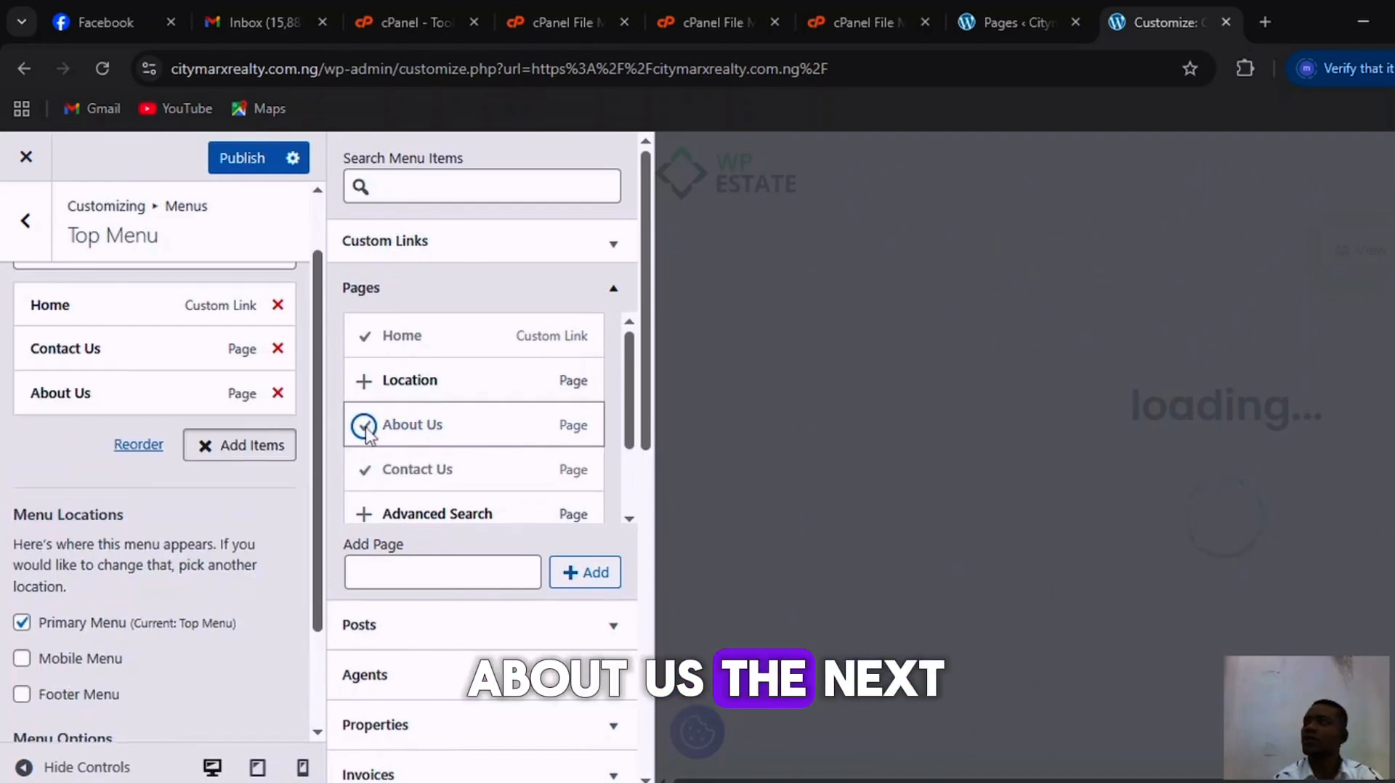
click(364, 381)
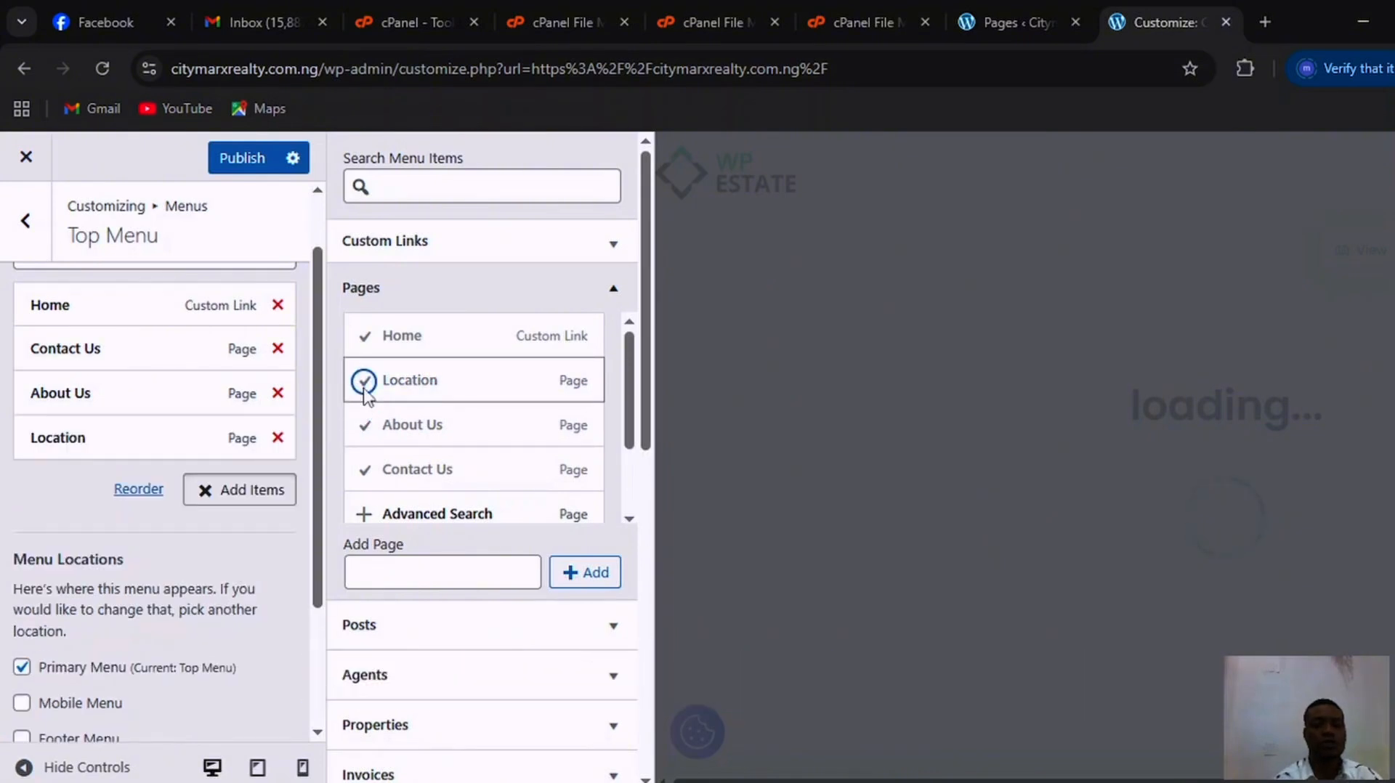
Look through the available pages and search the menu items for "properties", then clear the search
scroll(365, 399, down, 2)
scroll(366, 398, up, 3)
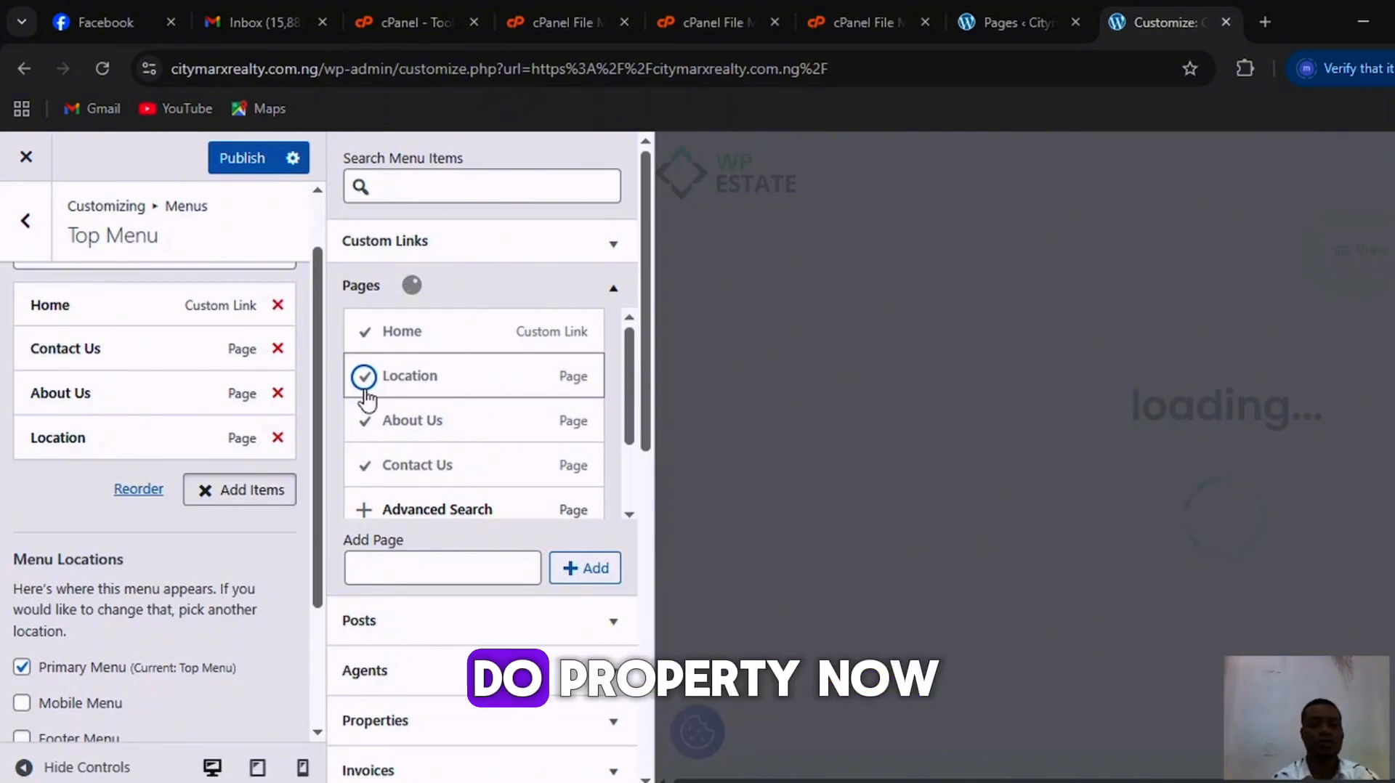
scroll(429, 363, down, 2)
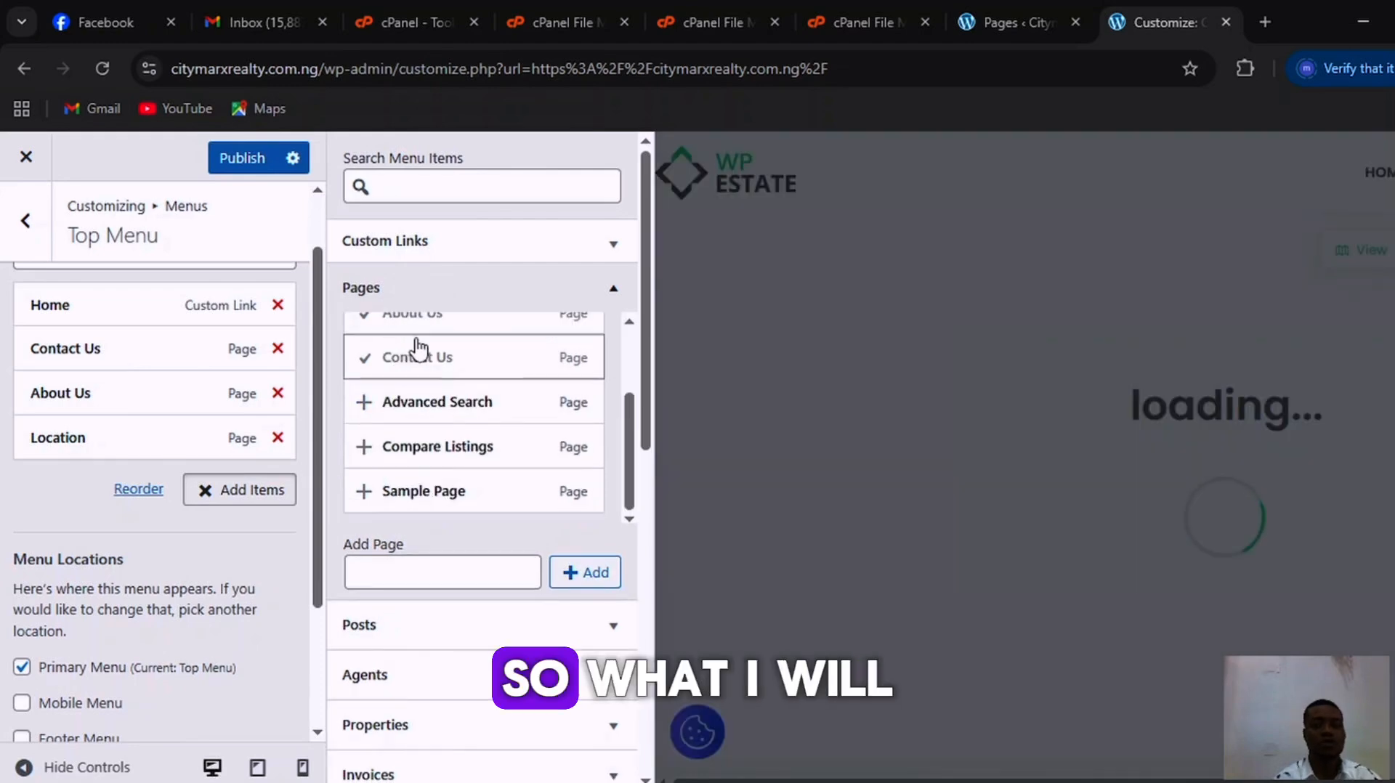
scroll(418, 349, up, 3)
click(419, 187)
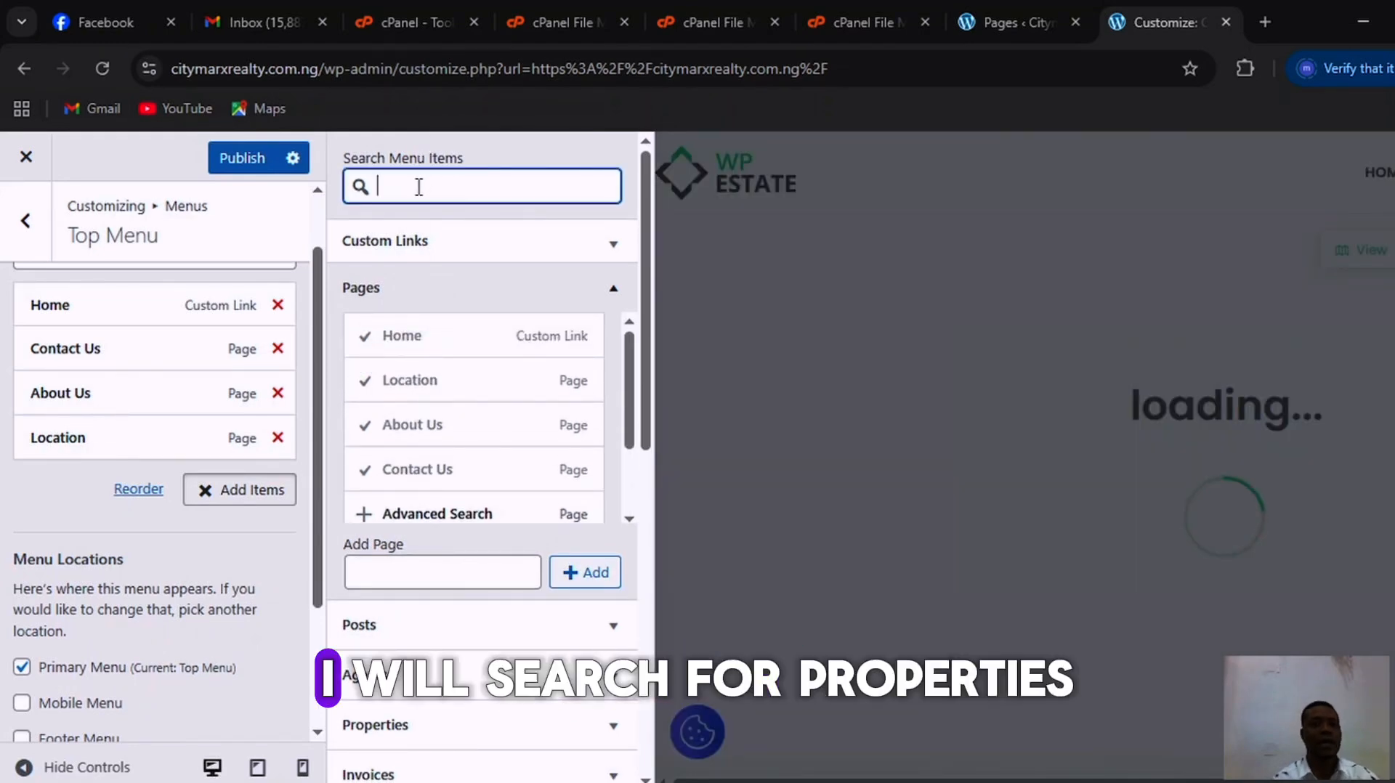
text(pro)
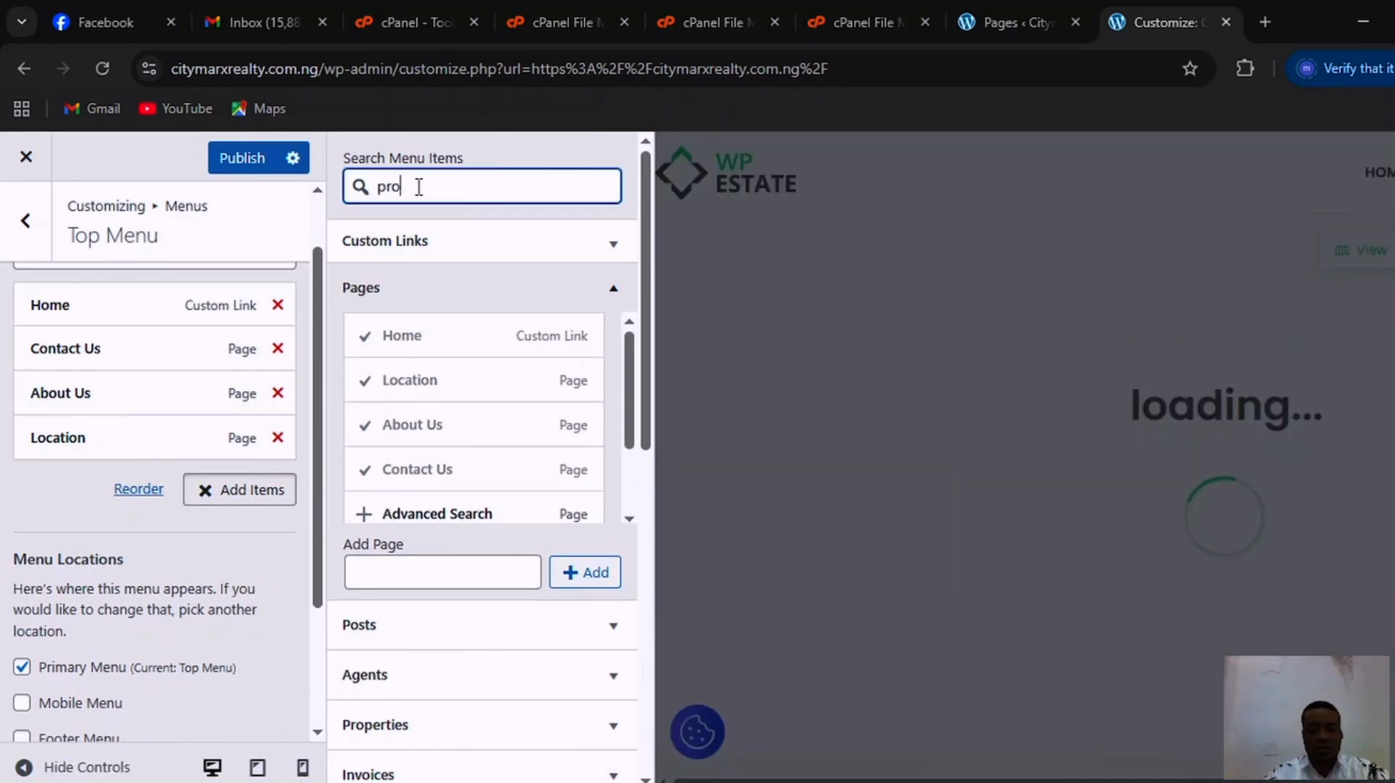
text(perties)
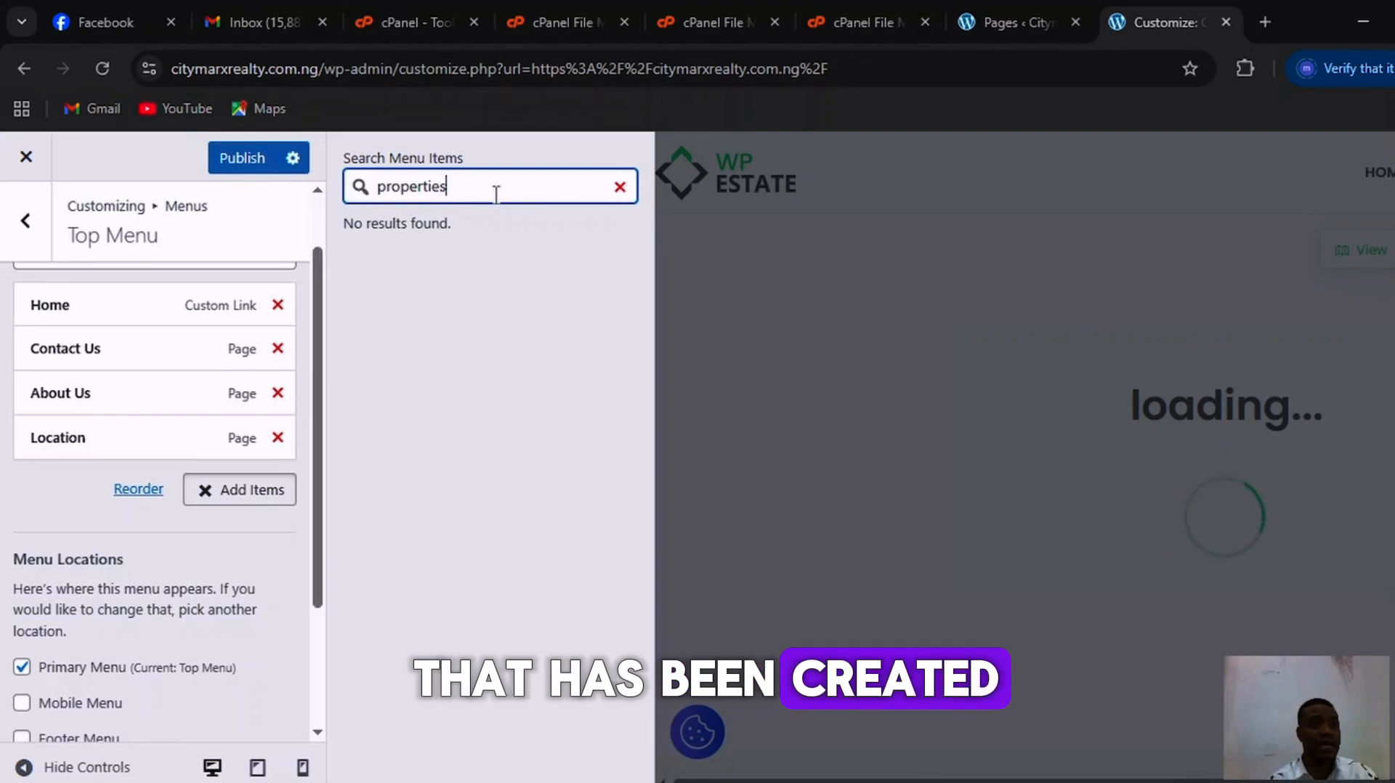
click(619, 188)
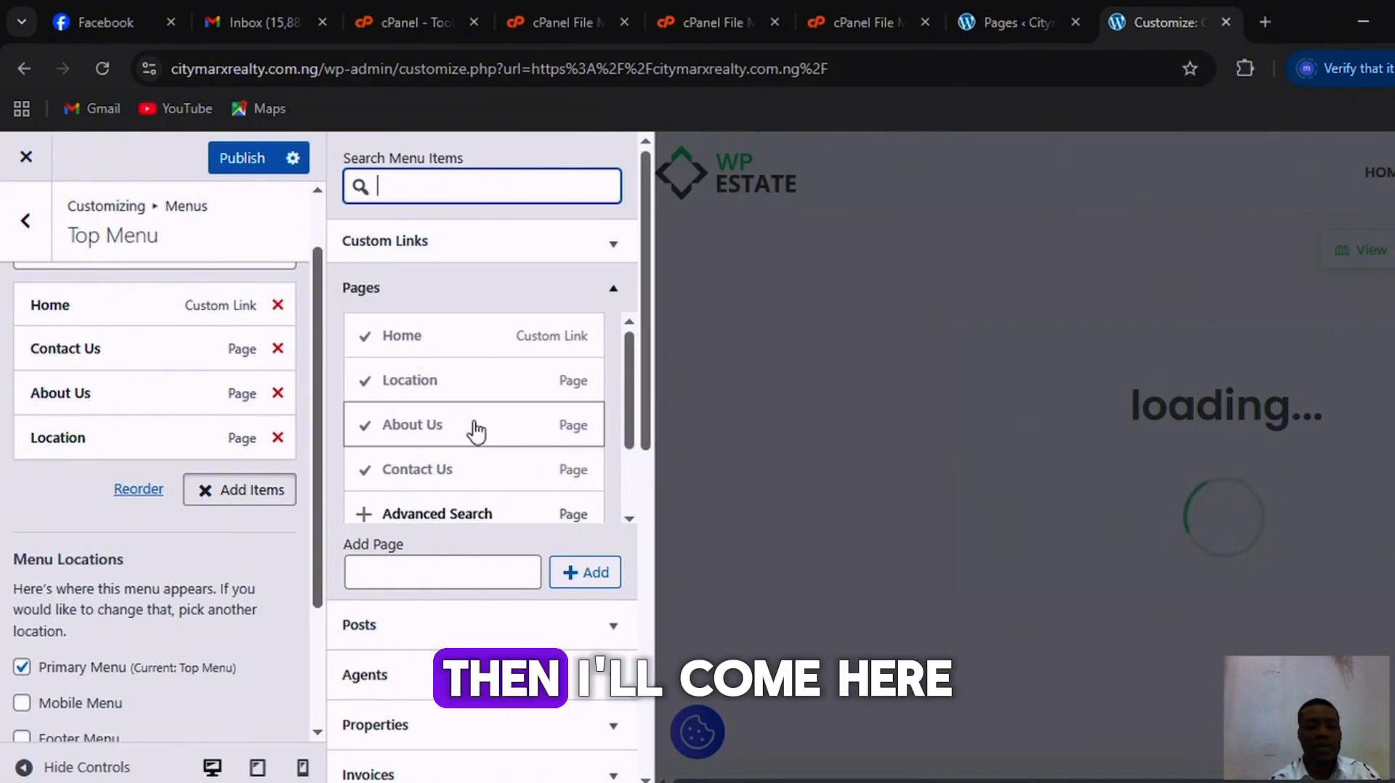
Create a new property entry named Properties and add it to Top Menu
scroll(475, 435, down, 2)
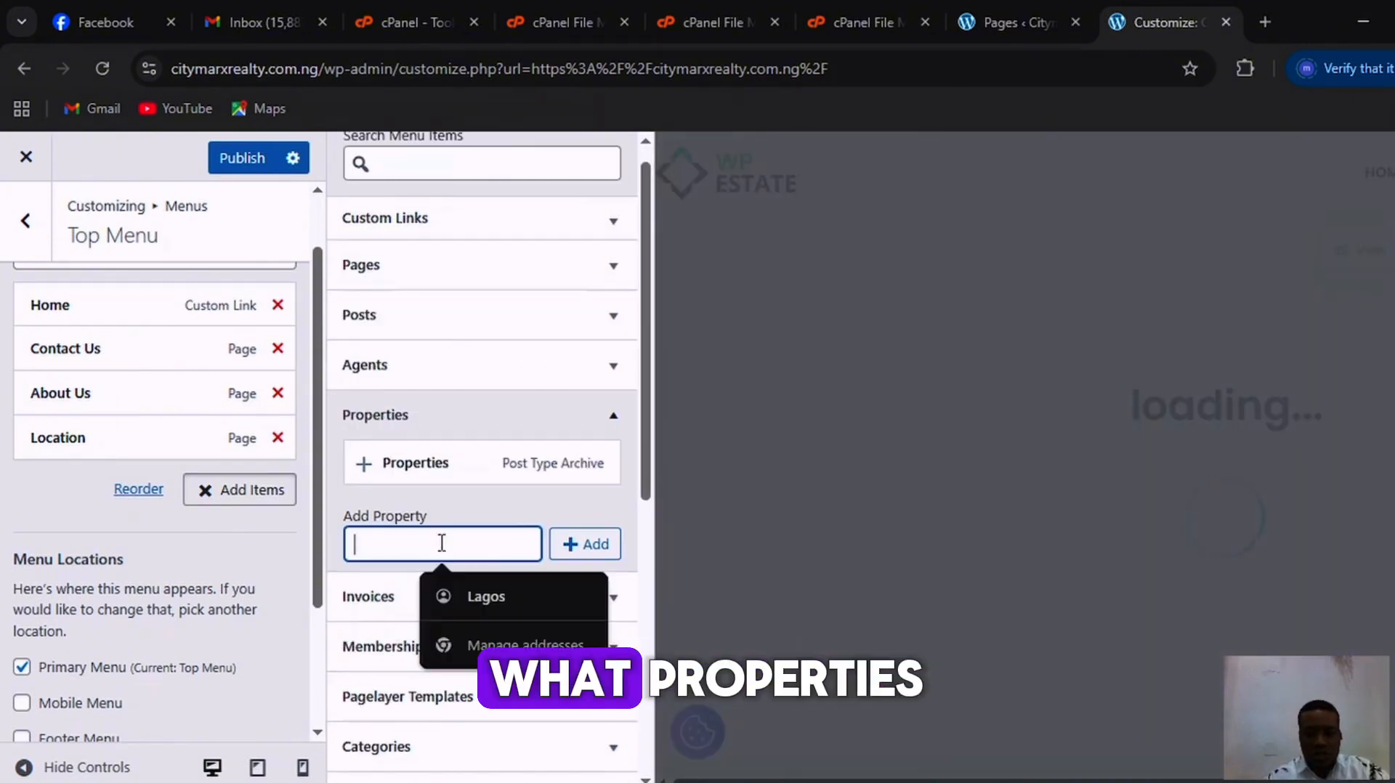
text(Prope)
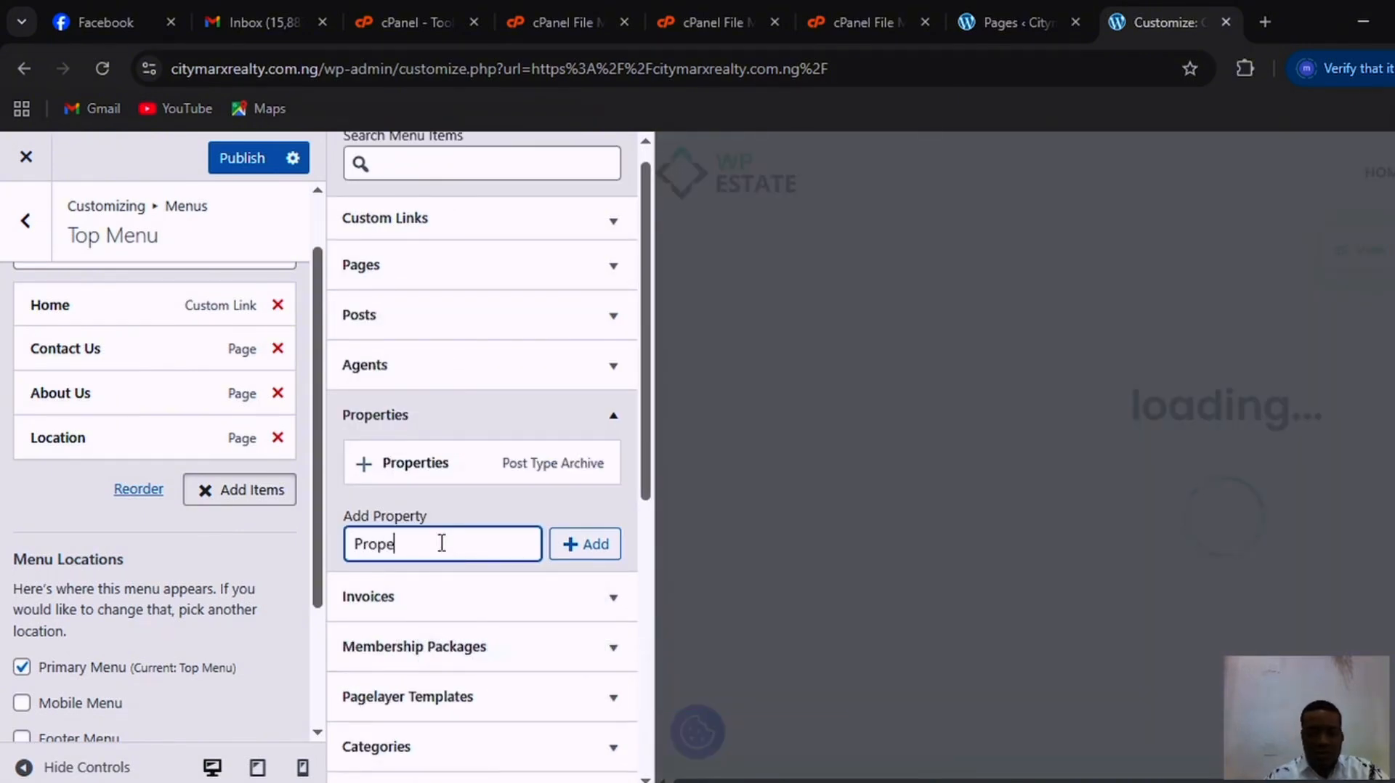
text(rties)
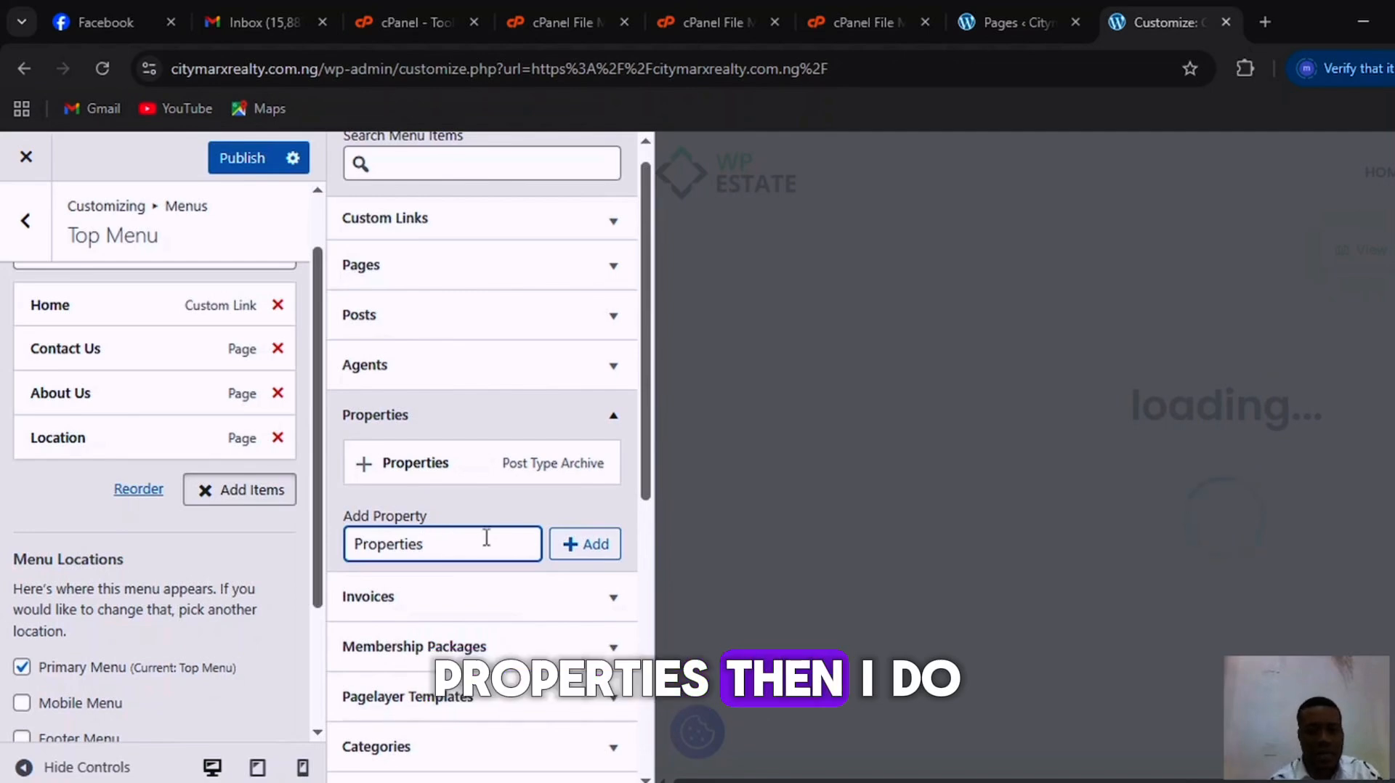
click(595, 555)
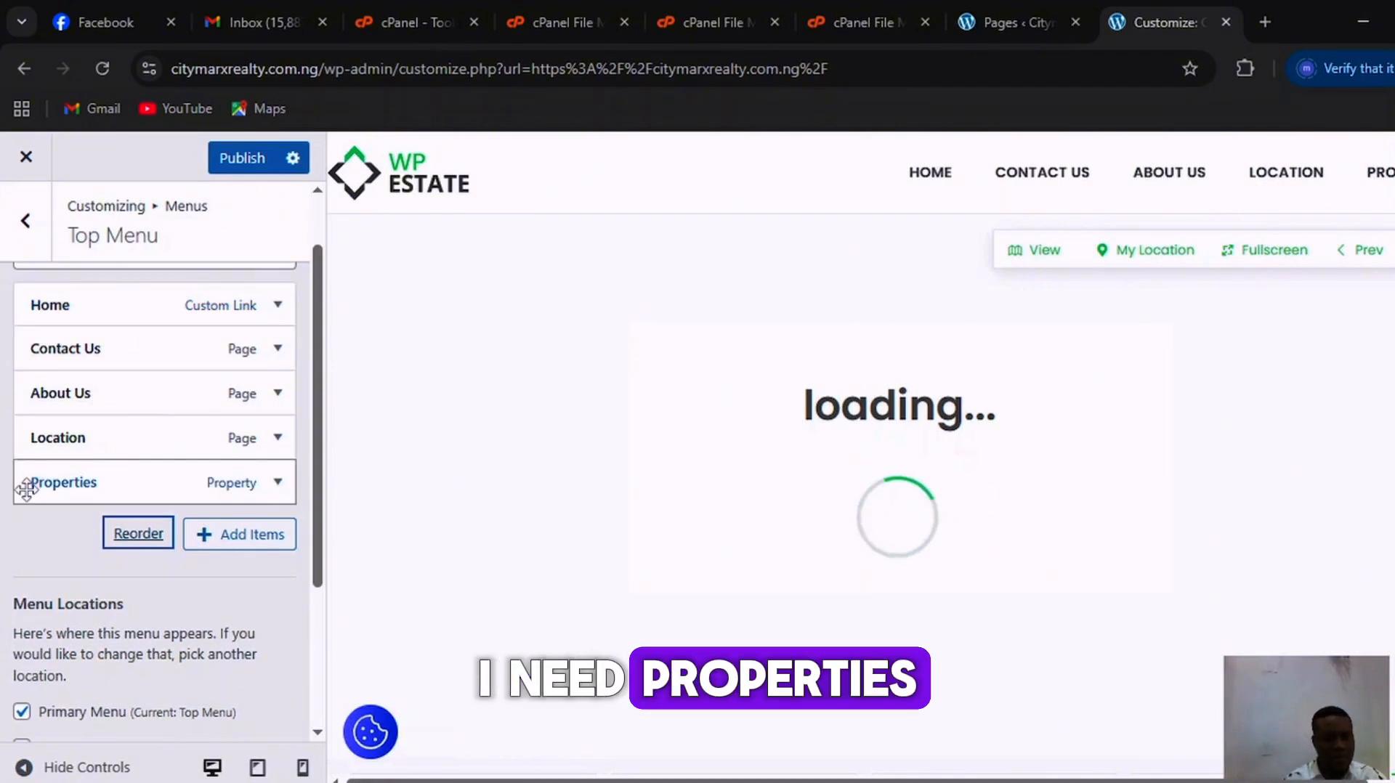
Reorder the Top Menu items to Home, Properties, Location, Contact Us, About Us
drag(26, 491, 22, 352)
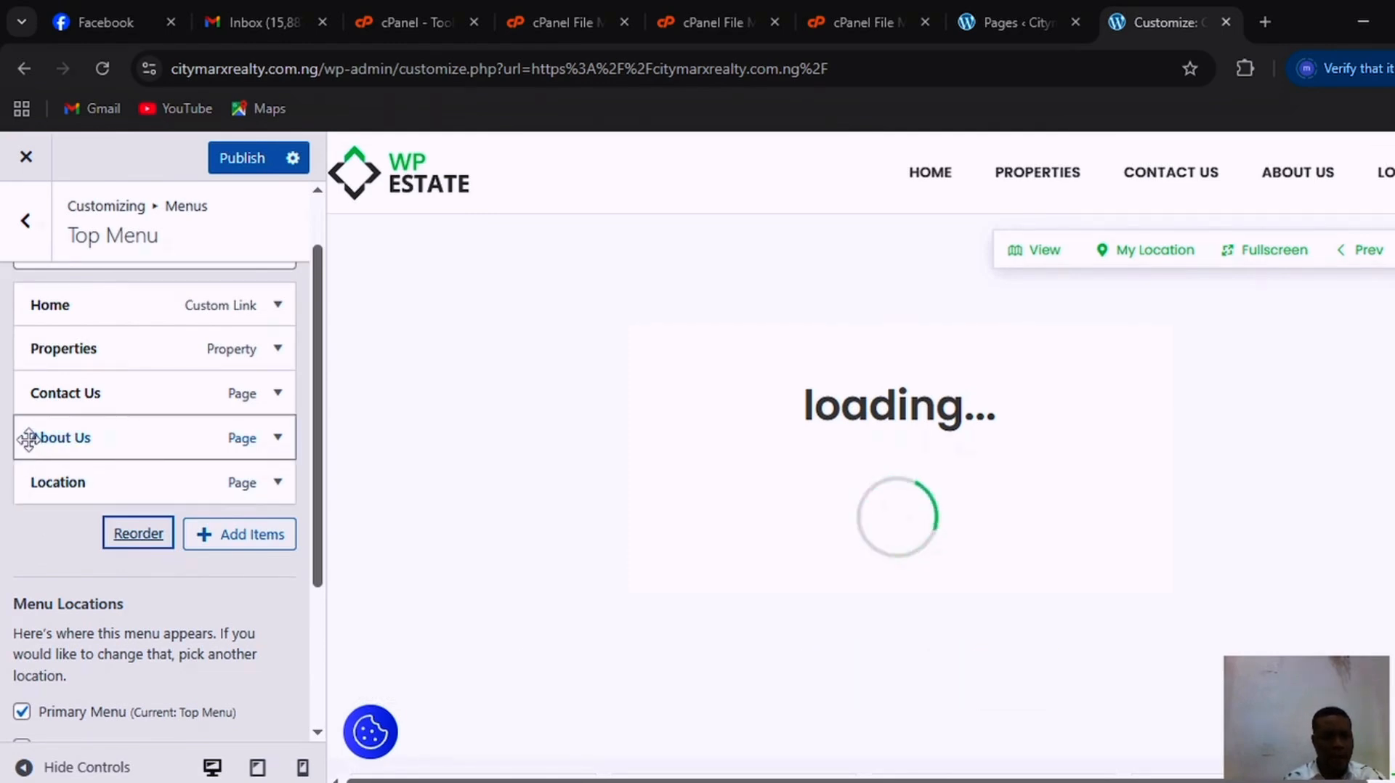
drag(27, 438, 25, 496)
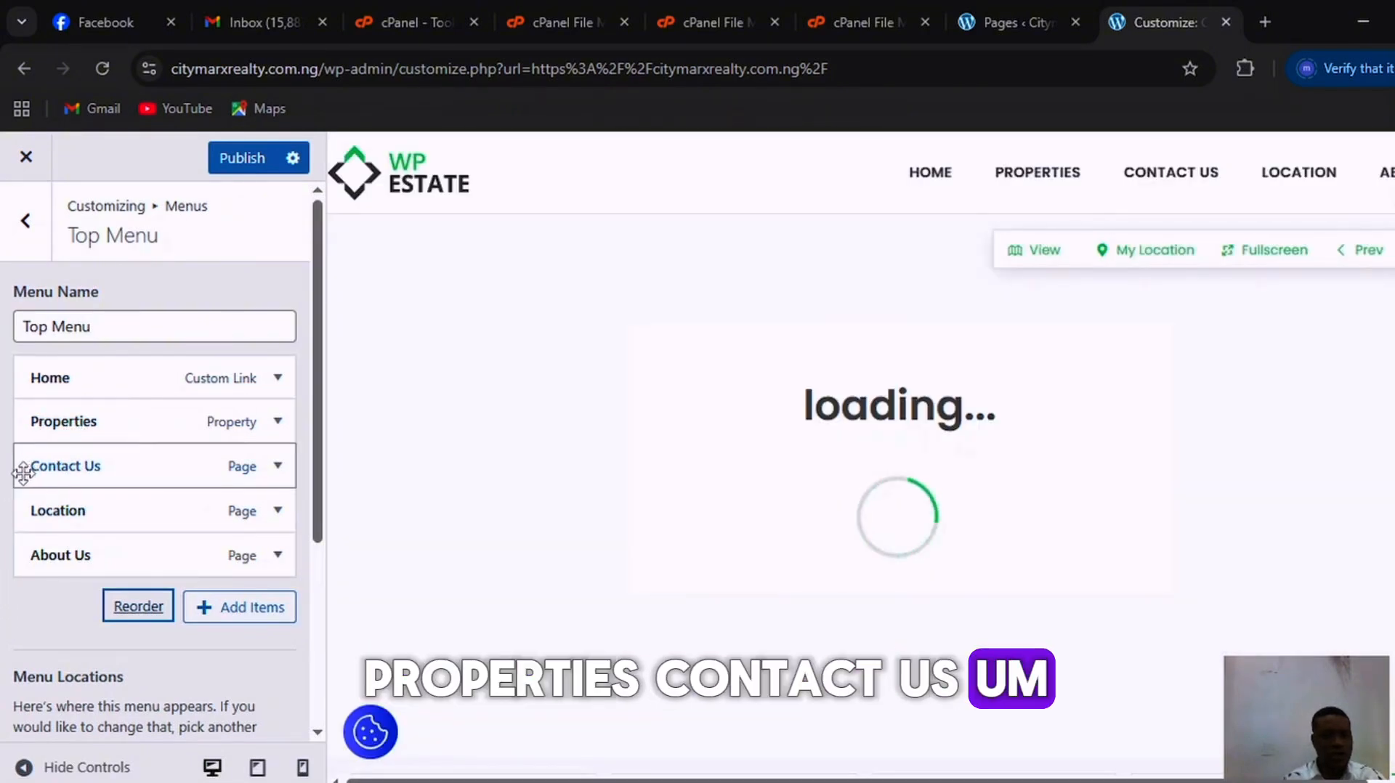
drag(27, 473, 58, 525)
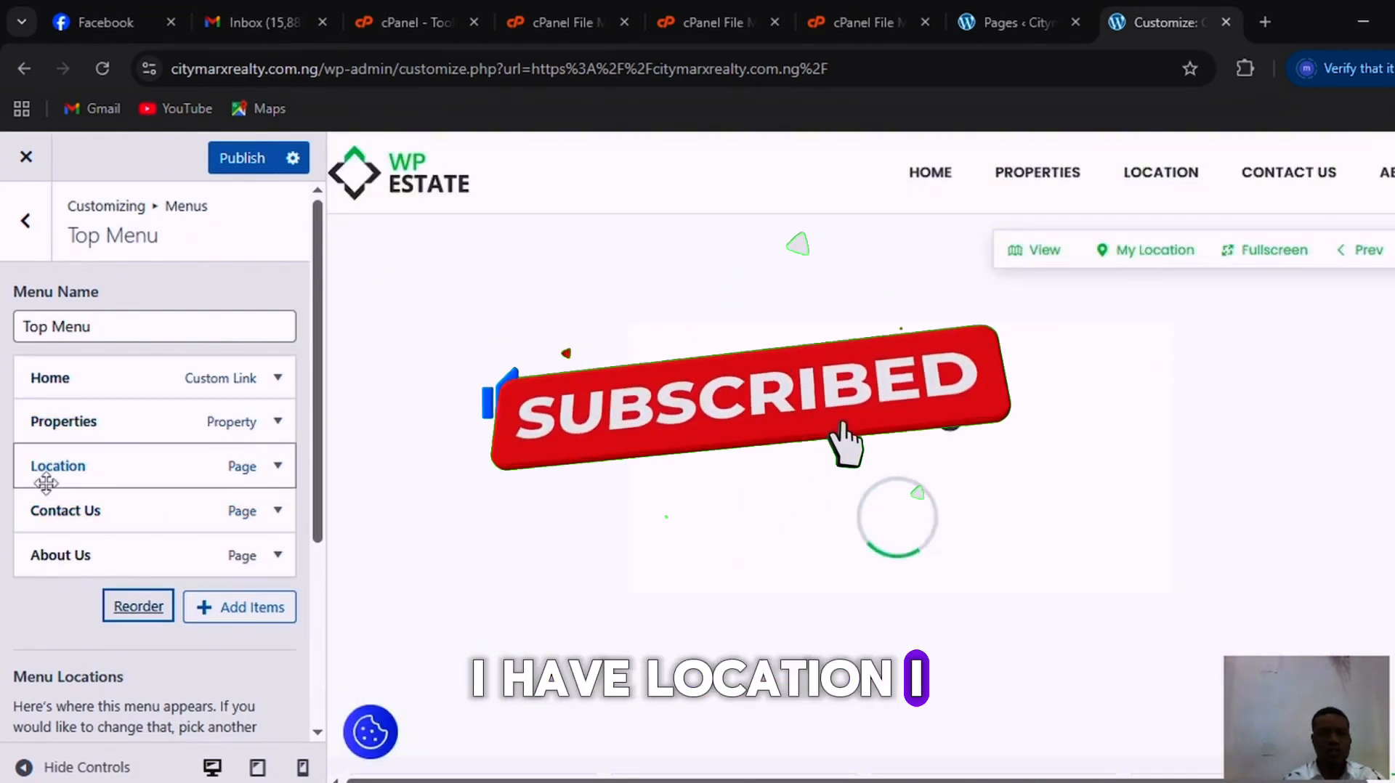
Review the Top Menu items and location settings, then publish the changes
scroll(39, 576, down, 1)
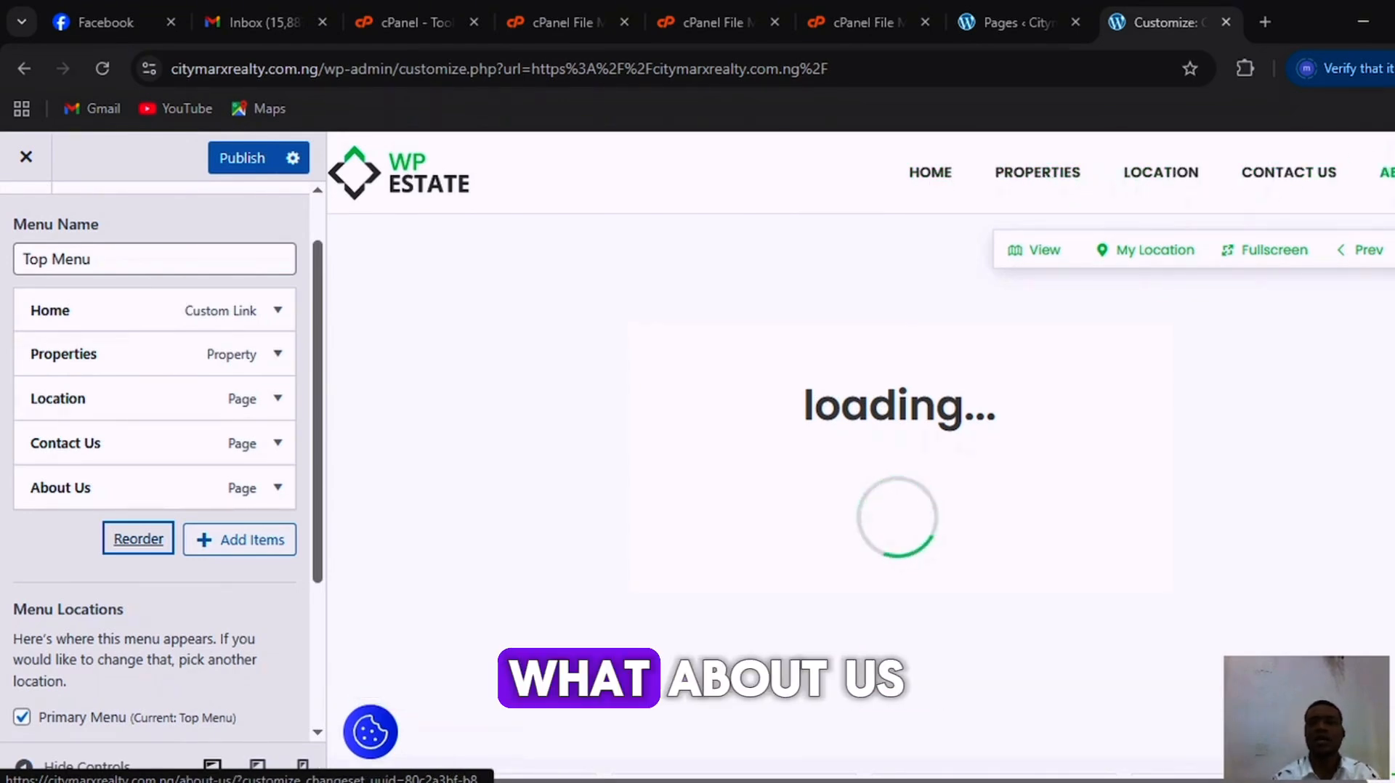
scroll(162, 339, down, 2)
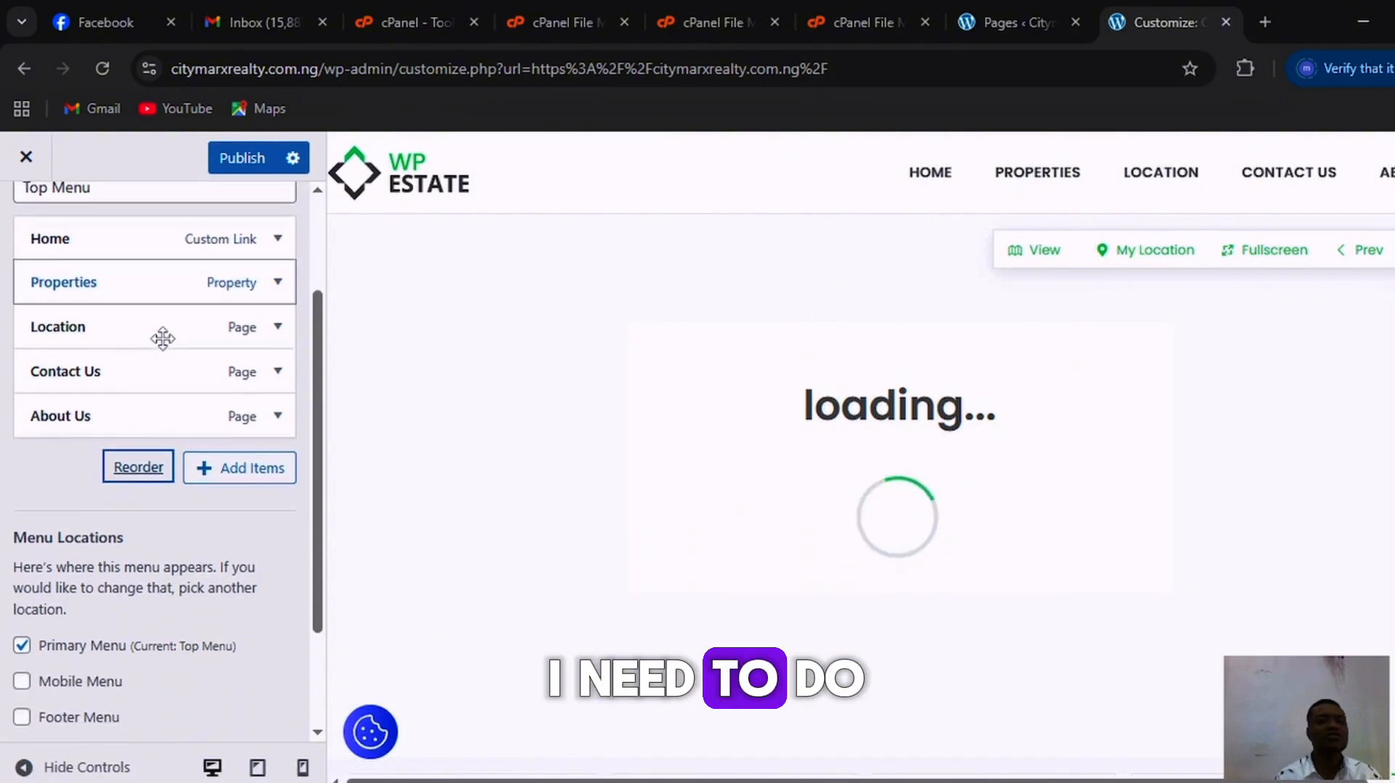
scroll(163, 339, up, 3)
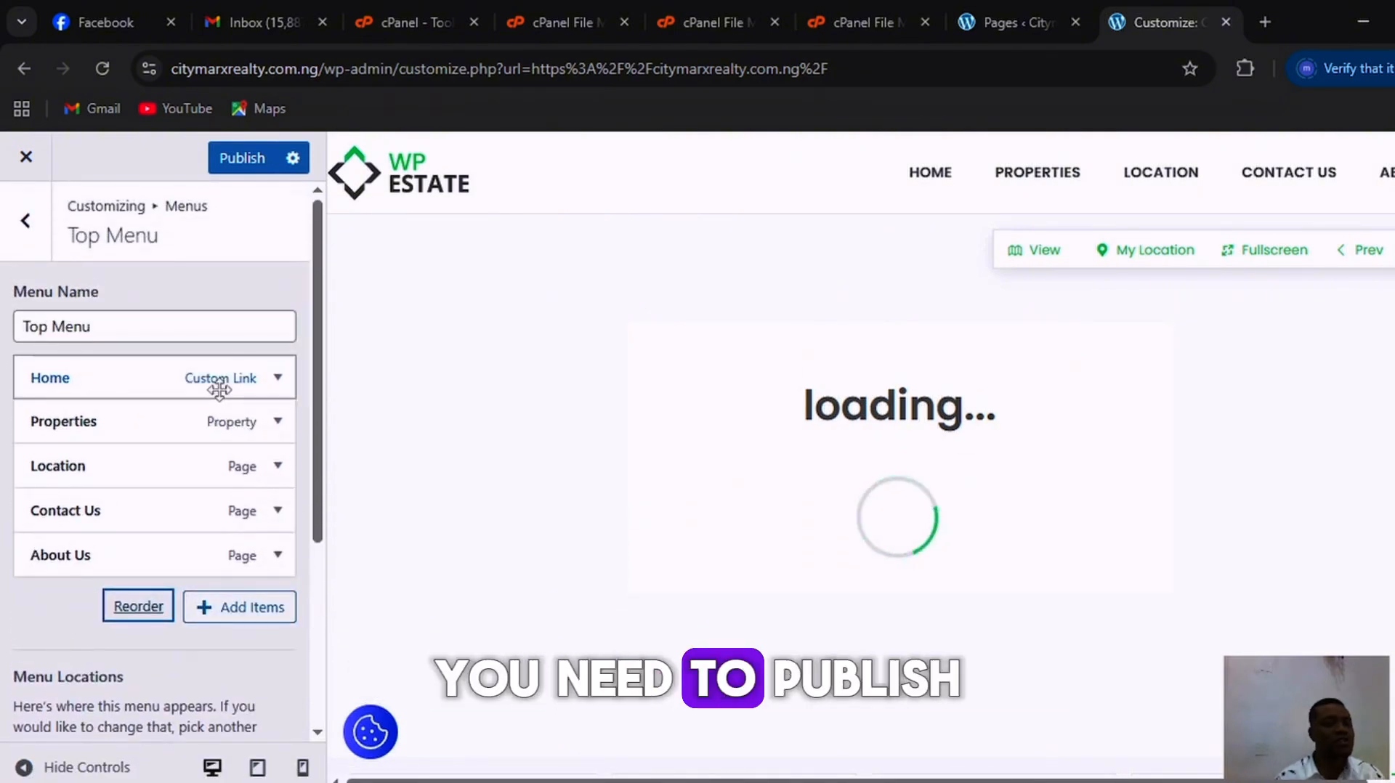
click(241, 160)
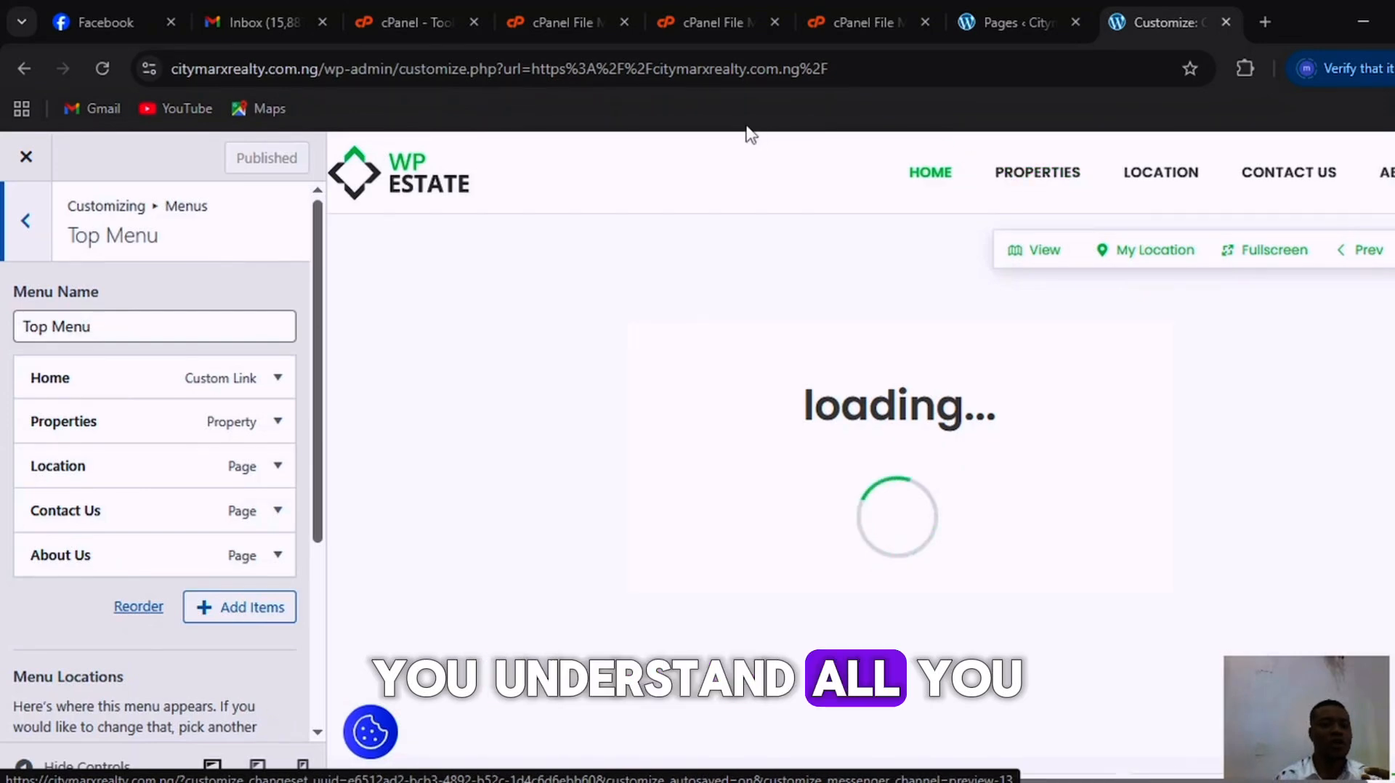
Assign Top Menu to the Mobile Menu location as well and publish the change
scroll(174, 414, down, 4)
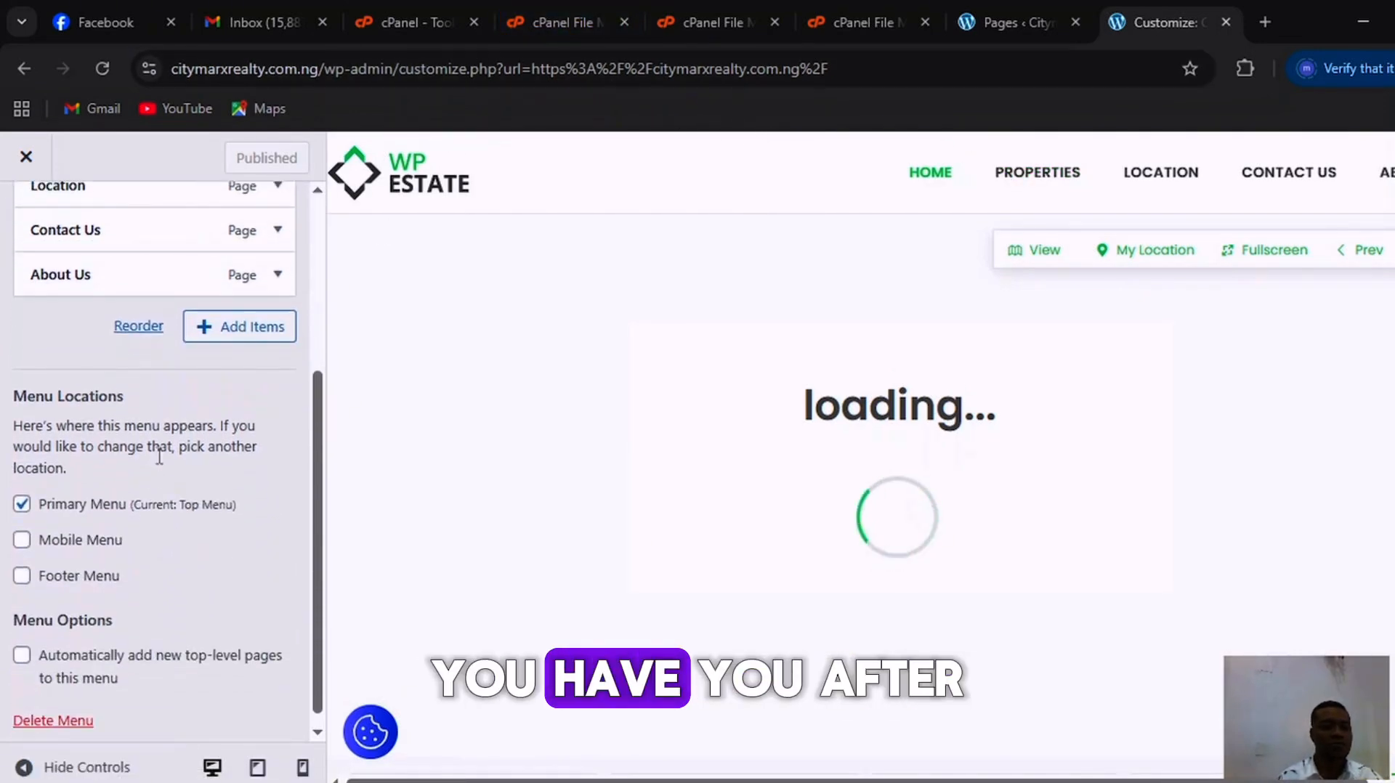
scroll(125, 469, up, 4)
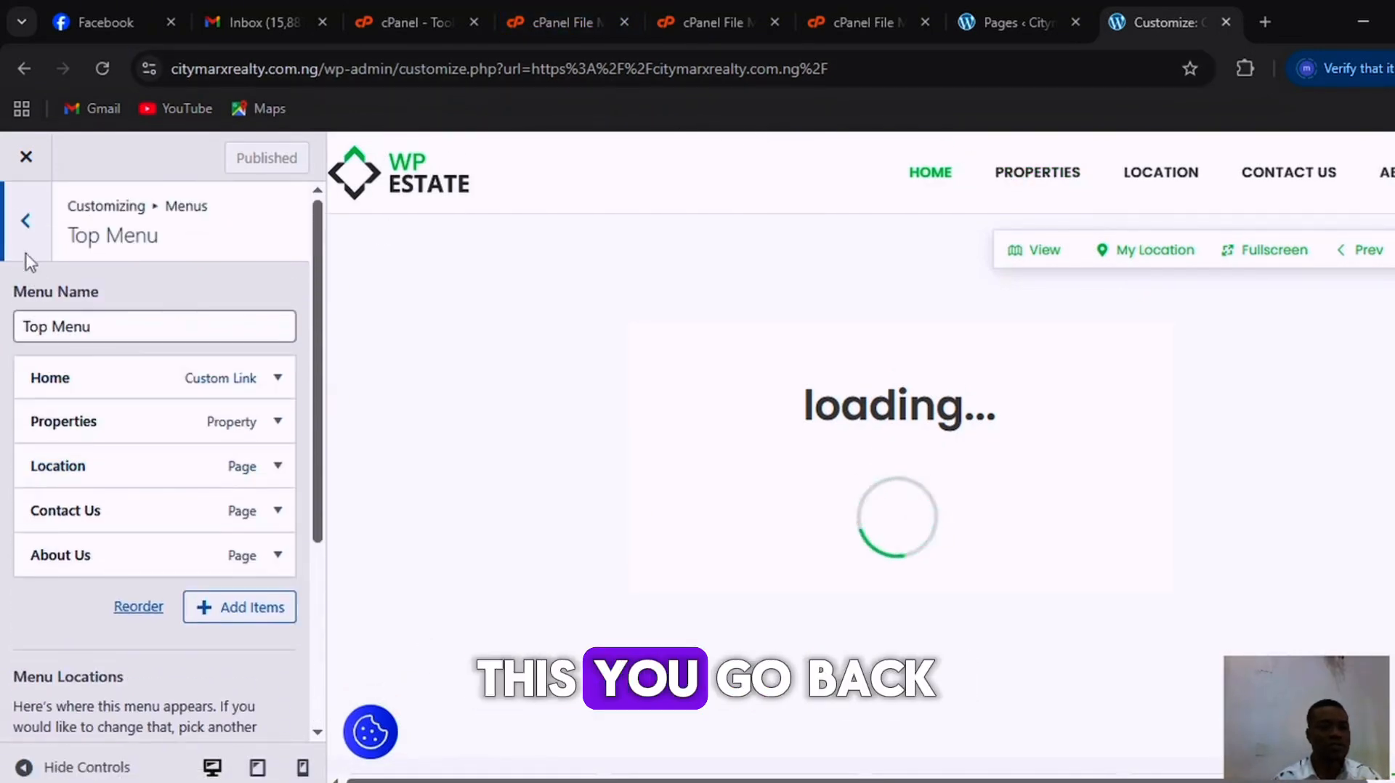
click(27, 221)
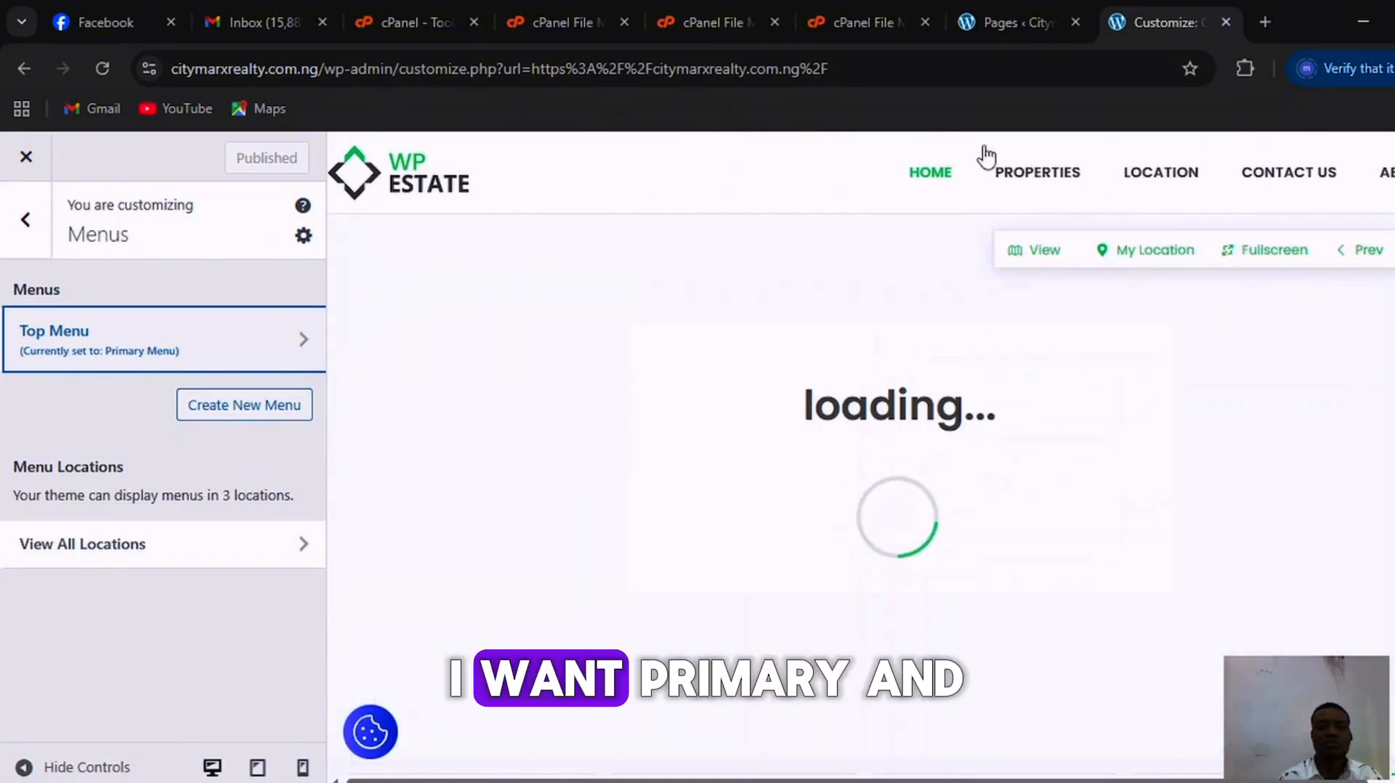
click(177, 544)
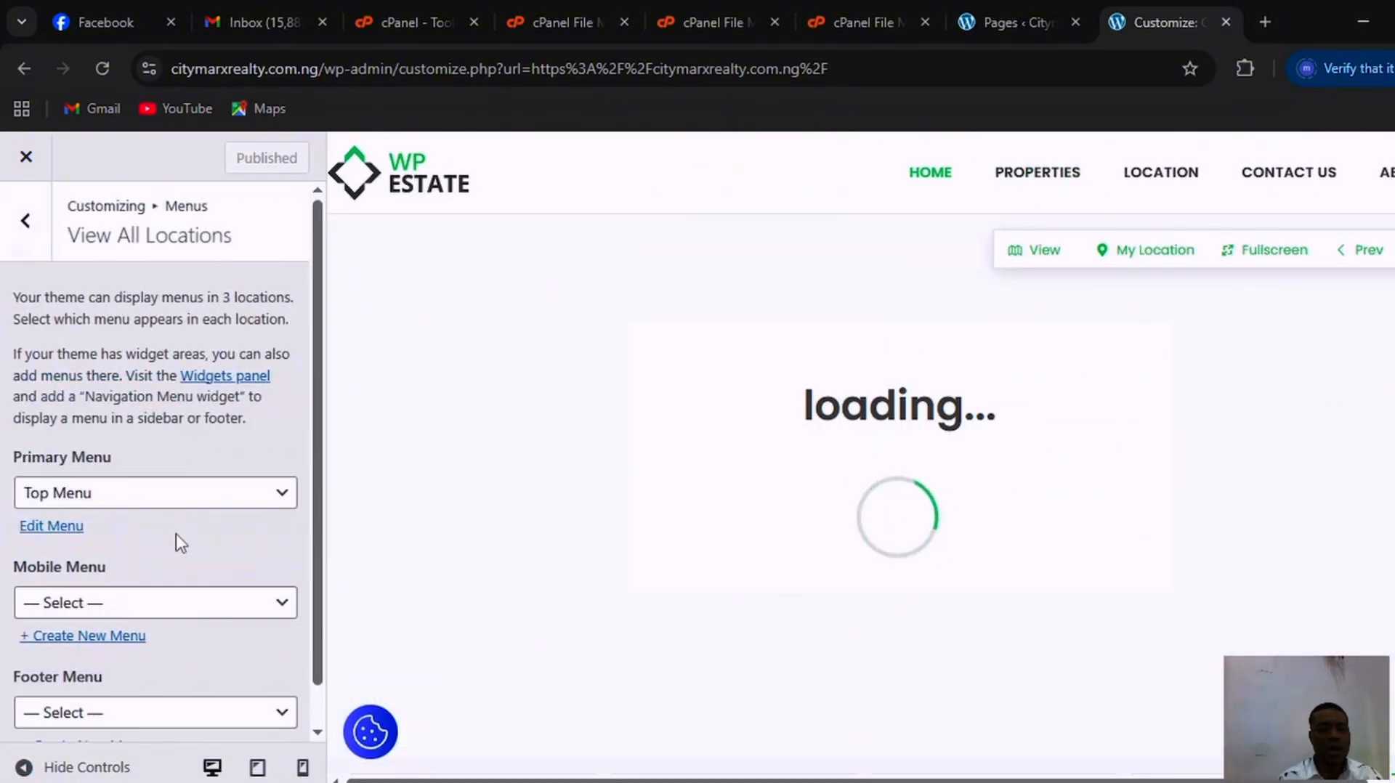
scroll(138, 567, down, 1)
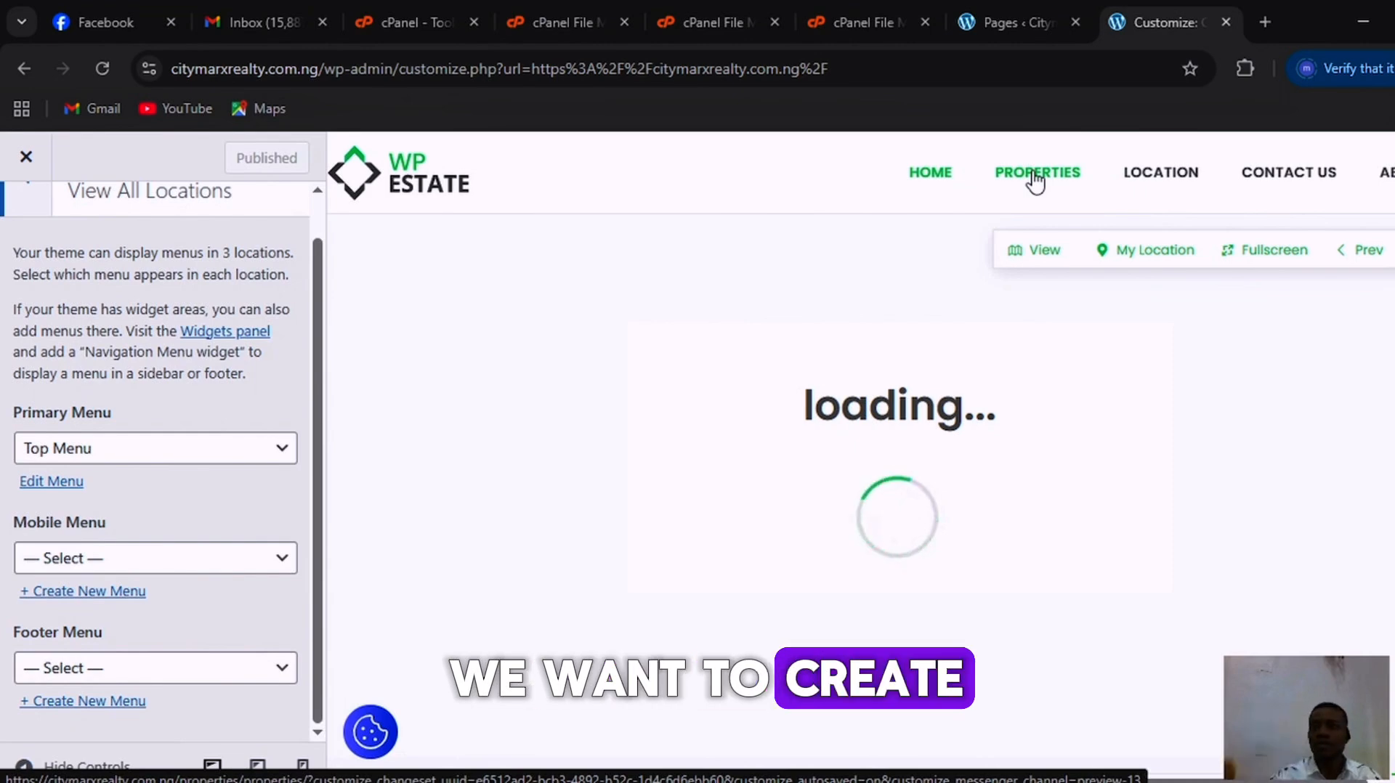
click(114, 566)
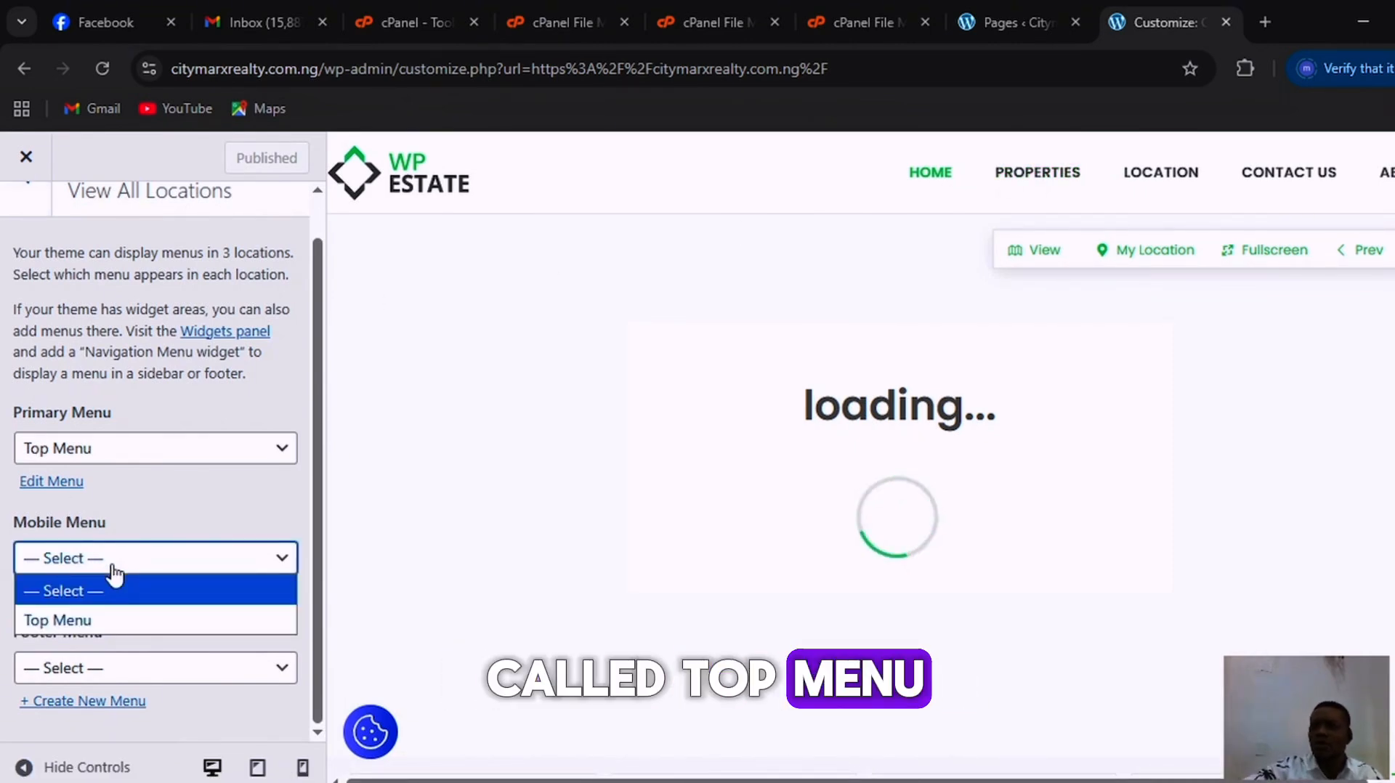
click(62, 621)
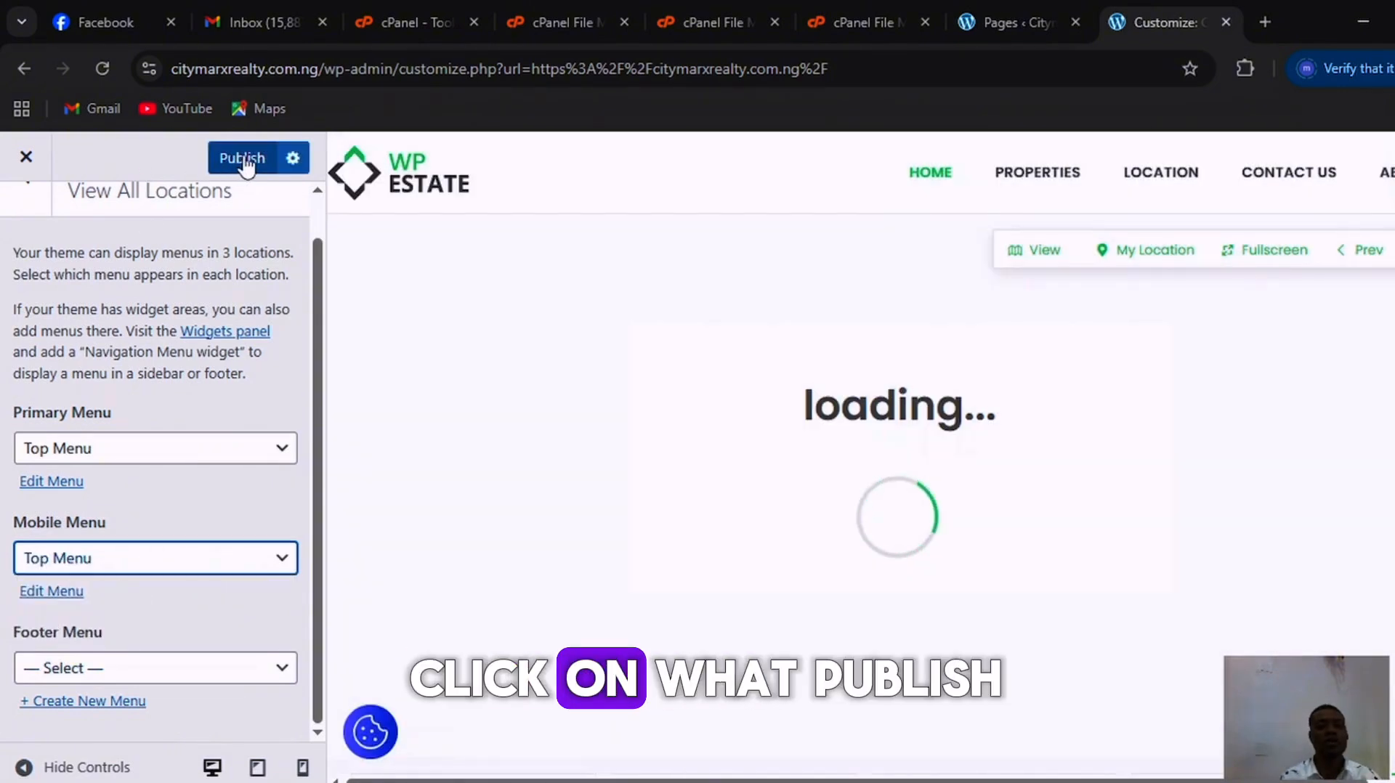
click(244, 160)
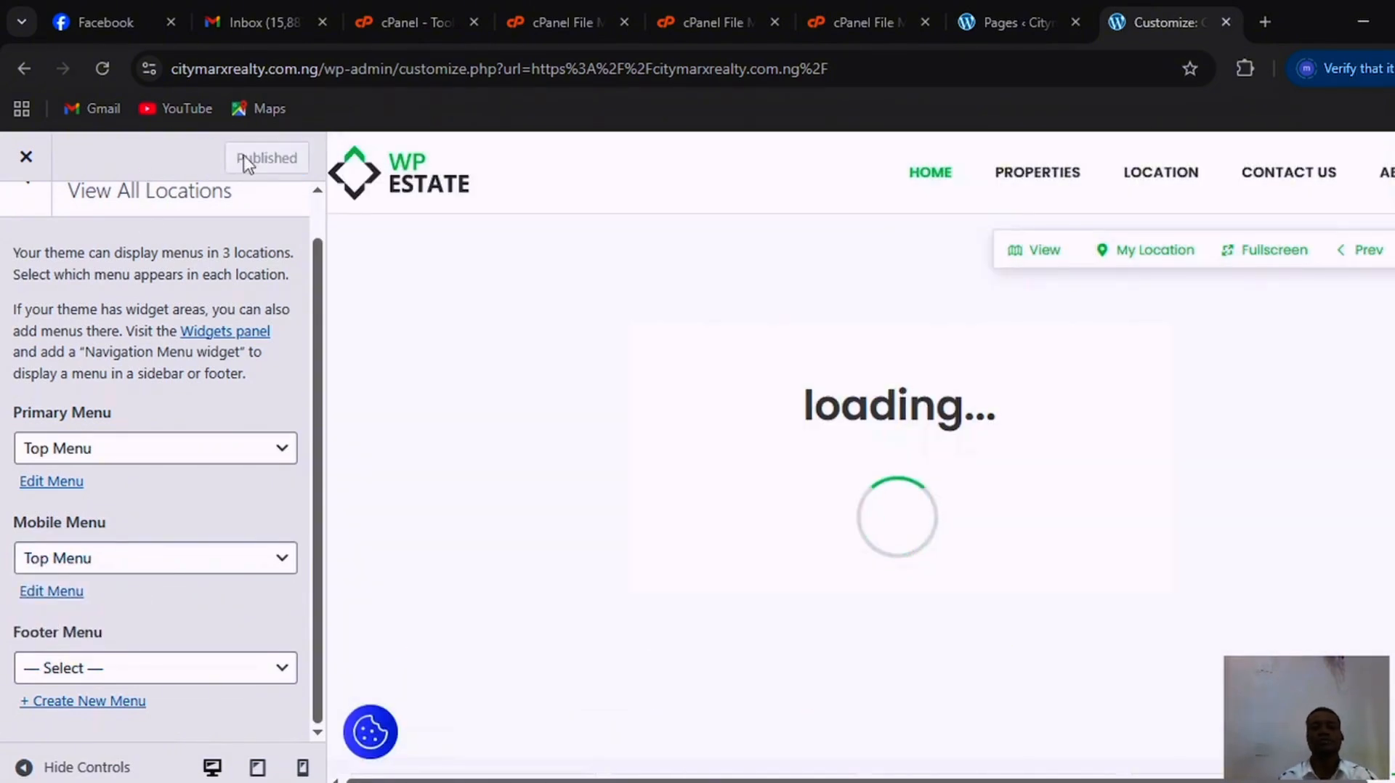